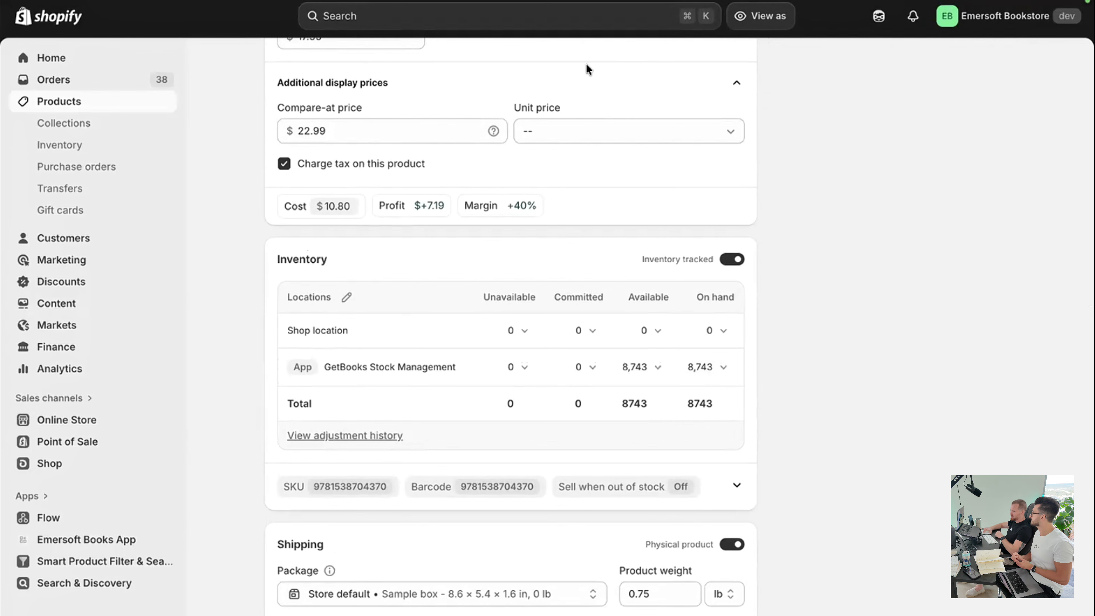
Examine the book product's inventory by location, shipping details and Ingram metafields.
{"action": "scroll", "coordinate": [831, 372], "scroll_direction": "down", "scroll_amount": 1}
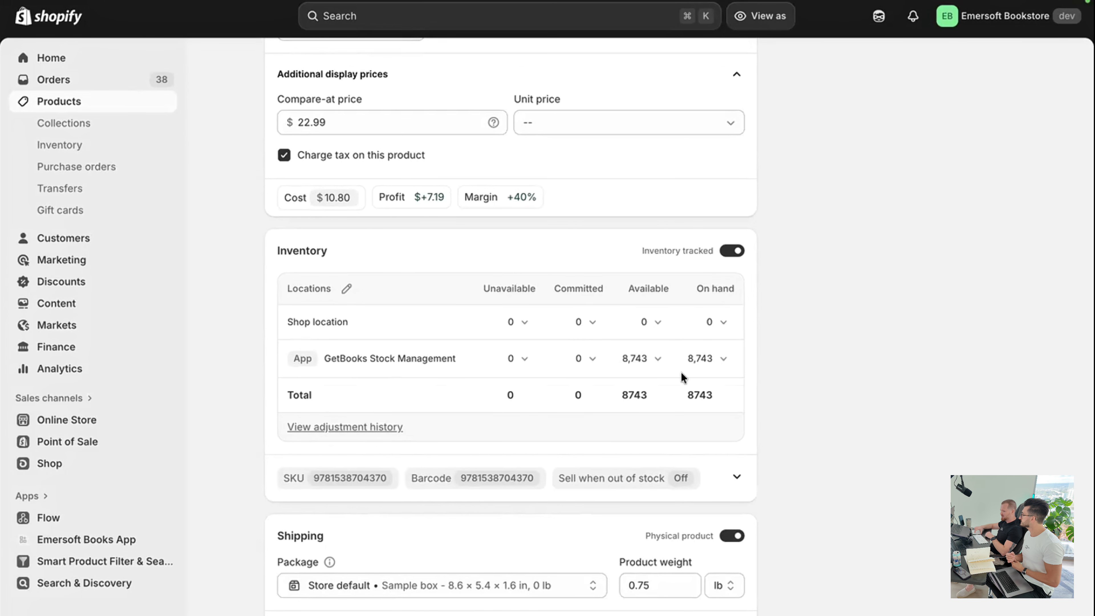
{"action": "scroll", "coordinate": [462, 361], "scroll_direction": "down", "scroll_amount": 1}
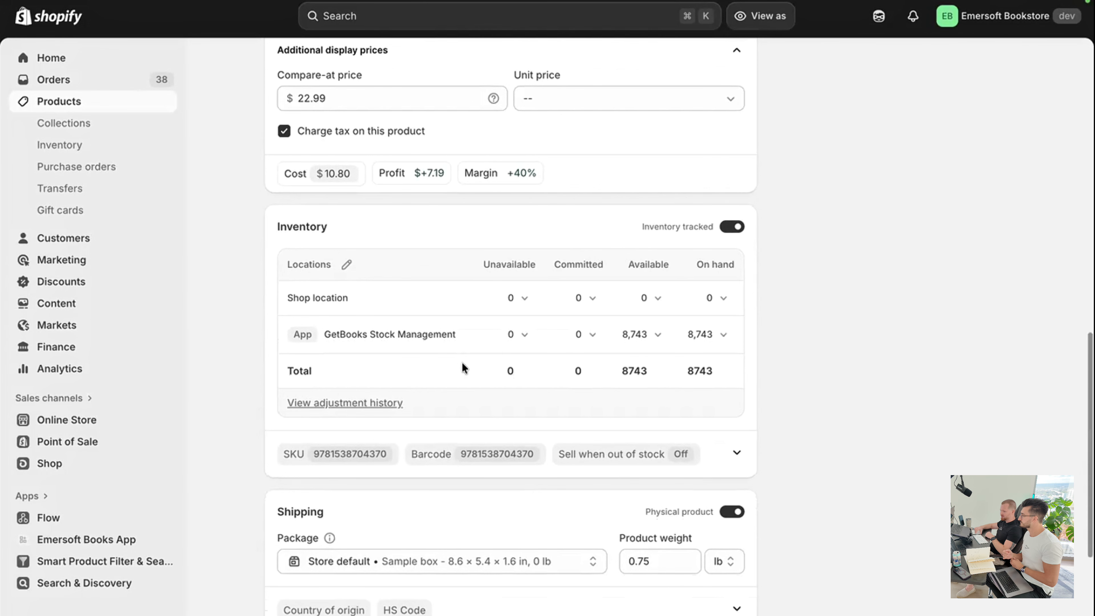
{"action": "scroll", "coordinate": [462, 367], "scroll_direction": "down", "scroll_amount": 7}
{"action": "scroll", "coordinate": [462, 364], "scroll_direction": "down", "scroll_amount": 2}
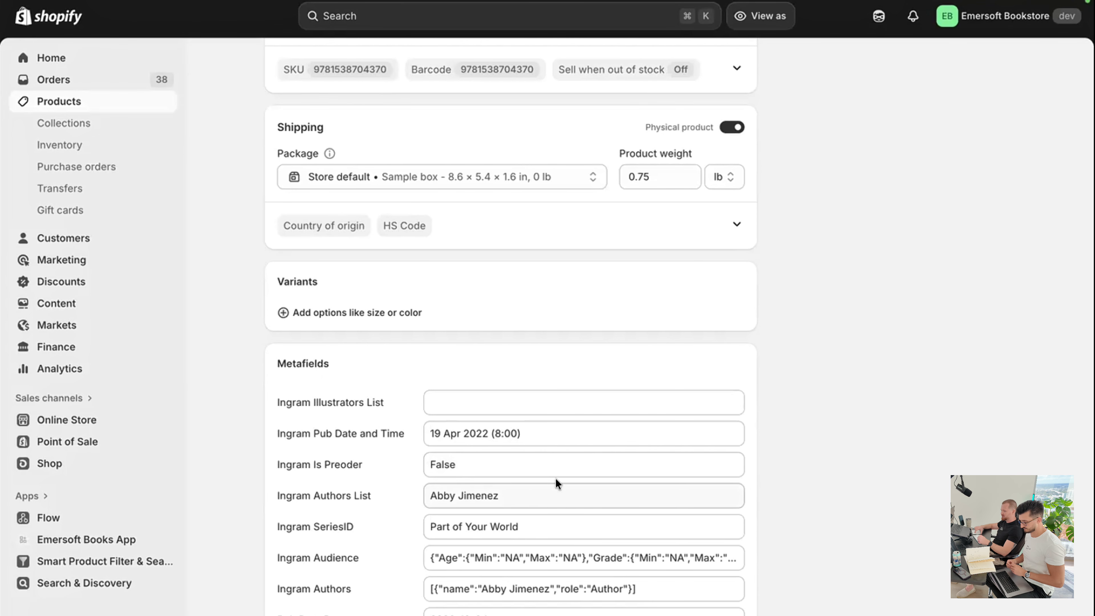
{"action": "left_click", "coordinate": [557, 492]}
{"action": "left_click", "coordinate": [829, 423]}
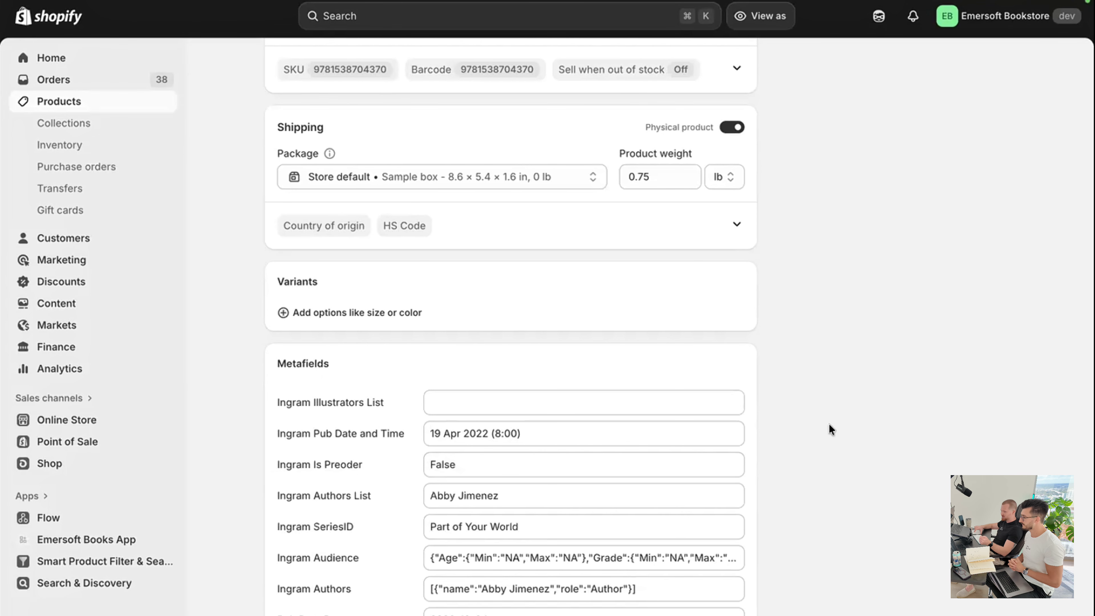
{"action": "scroll", "coordinate": [428, 318], "scroll_direction": "up", "scroll_amount": 7}
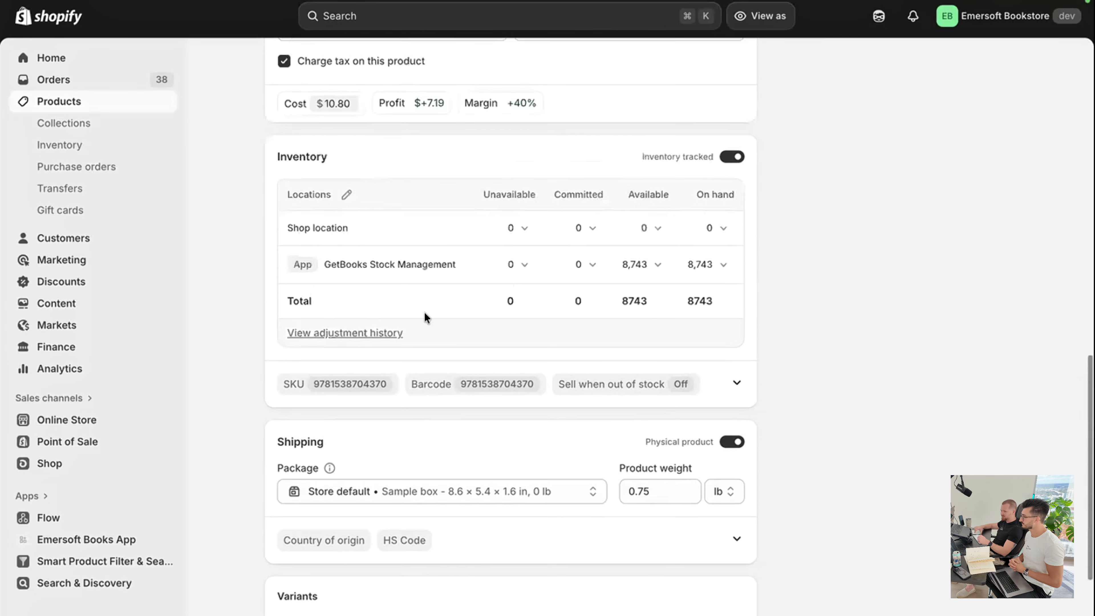
Examine the conditions of the existing Pre Orders collection and return to the collections list.
{"action": "left_click", "coordinate": [105, 123]}
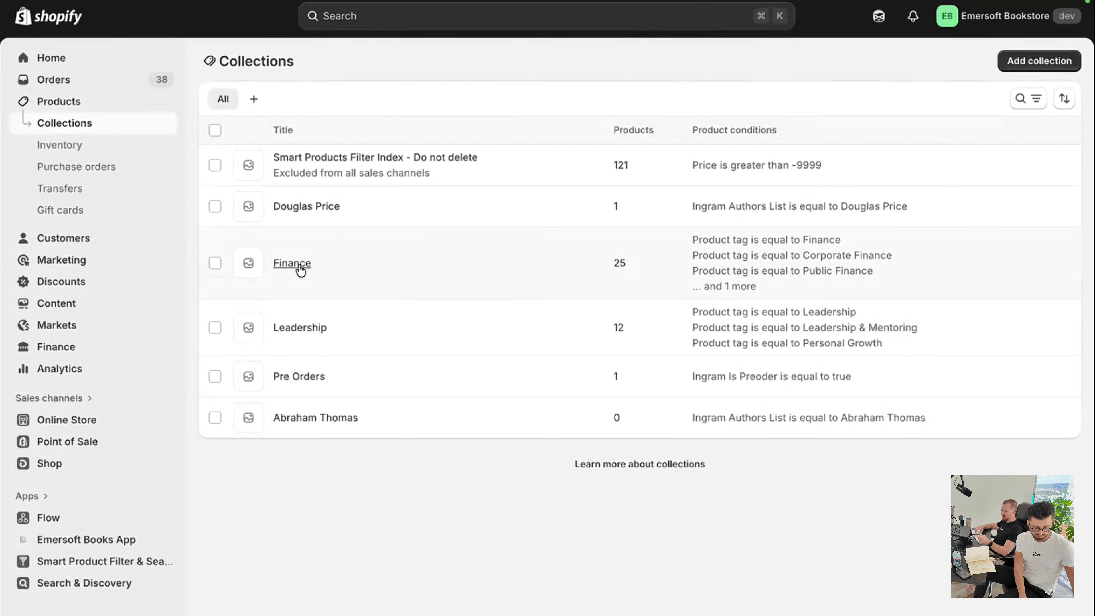
{"action": "left_click", "coordinate": [309, 381]}
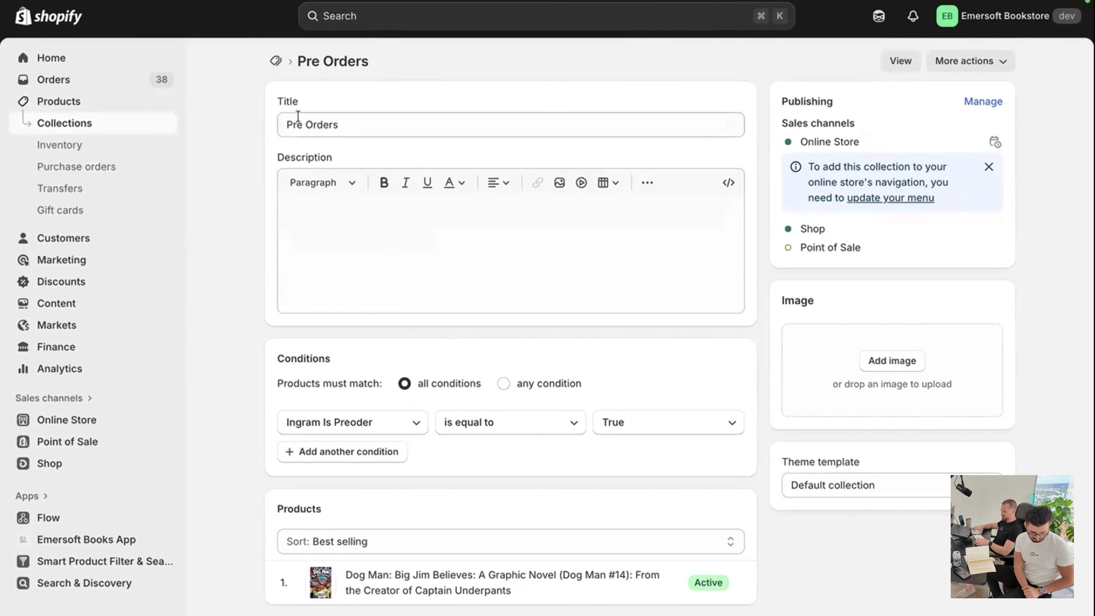
{"action": "left_click", "coordinate": [275, 62]}
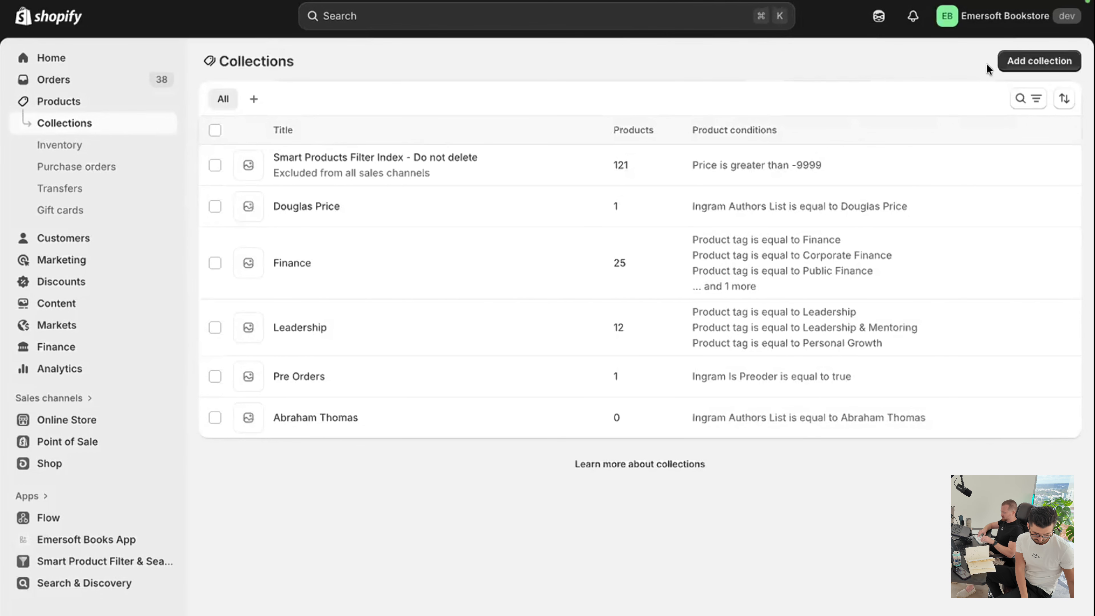
Start a new collection titled "Pre Orders Finance".
{"action": "left_click", "coordinate": [1022, 60]}
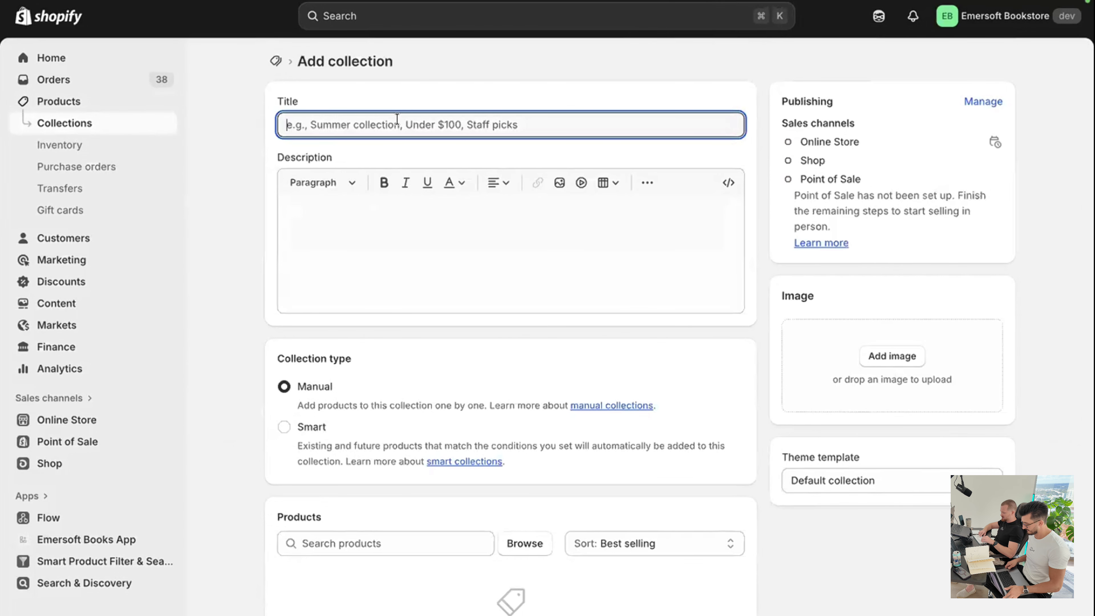
{"action": "type", "text": "Pre Order"}
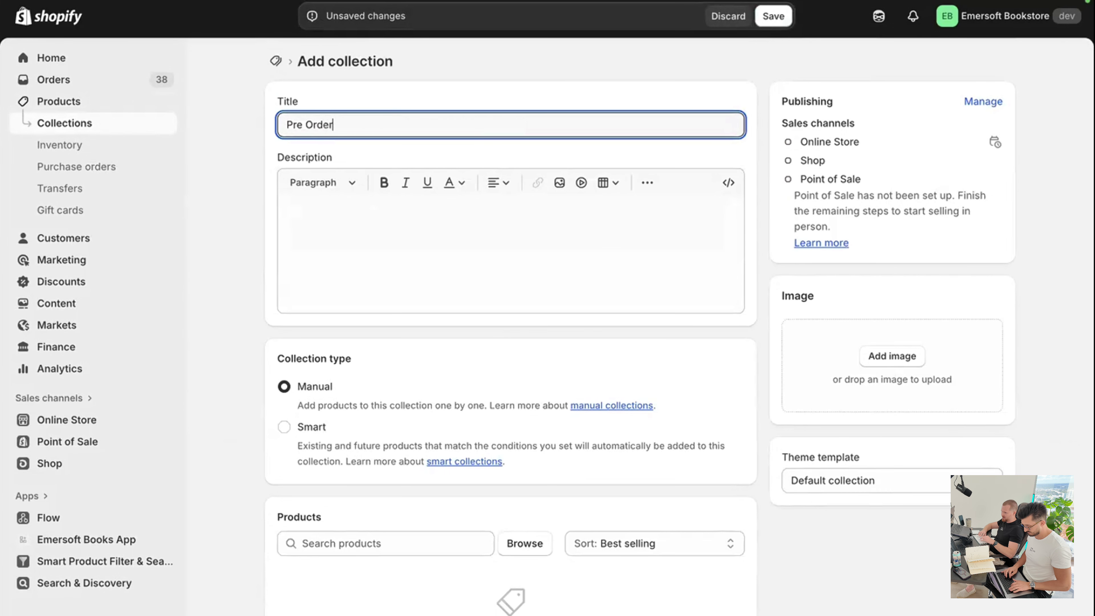
{"action": "type", "text": "s Fin"}
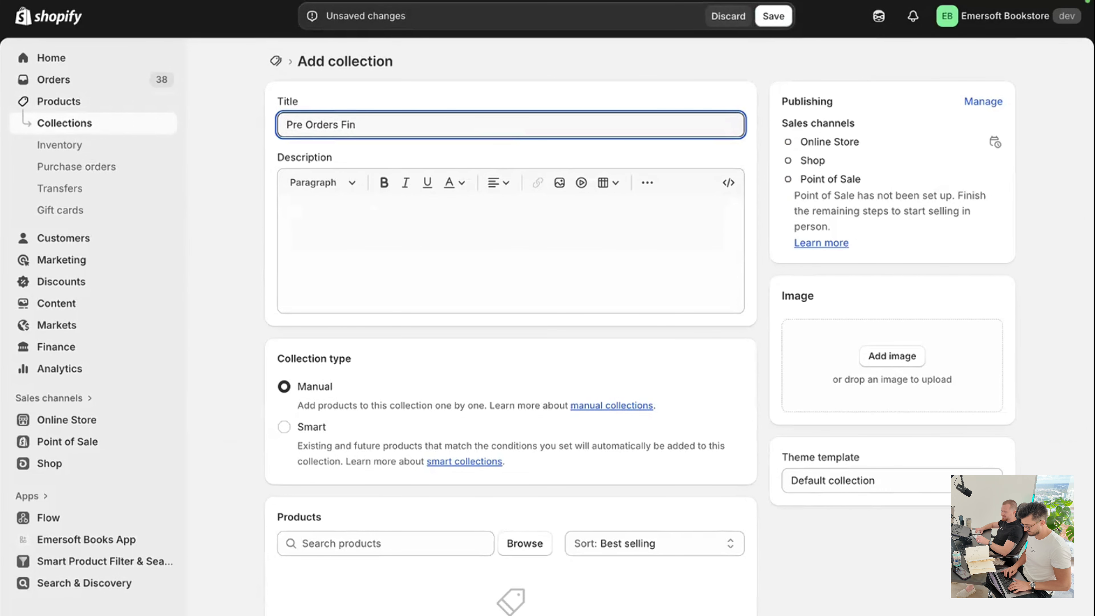
{"action": "type", "text": "ance"}
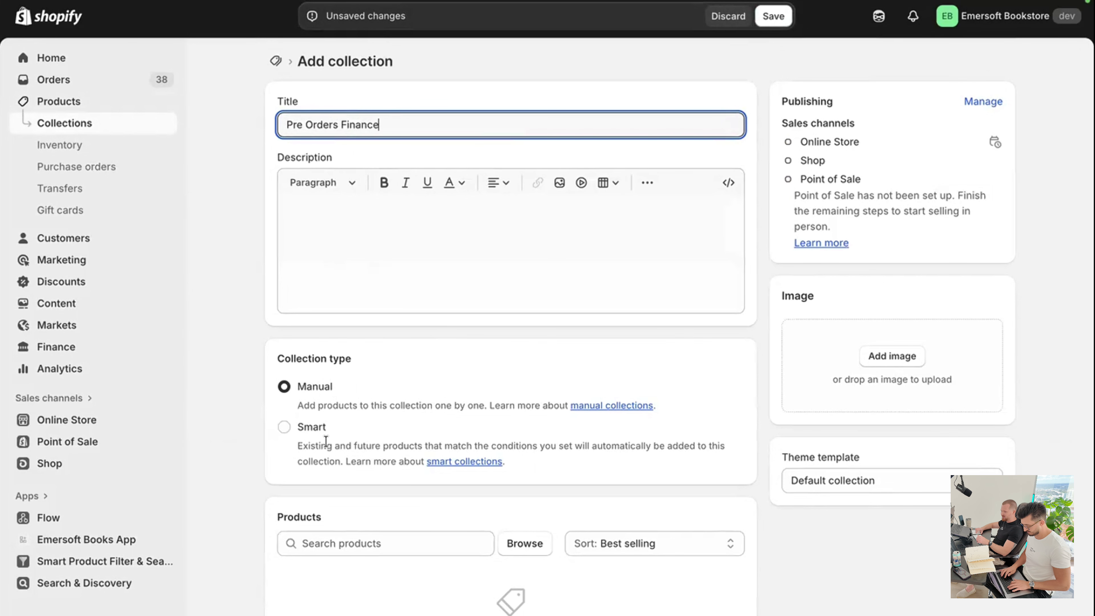
Make the collection a smart collection with the condition that Tag is equal to Finance.
{"action": "left_click", "coordinate": [283, 427]}
{"action": "scroll", "coordinate": [353, 457], "scroll_direction": "down", "scroll_amount": 2}
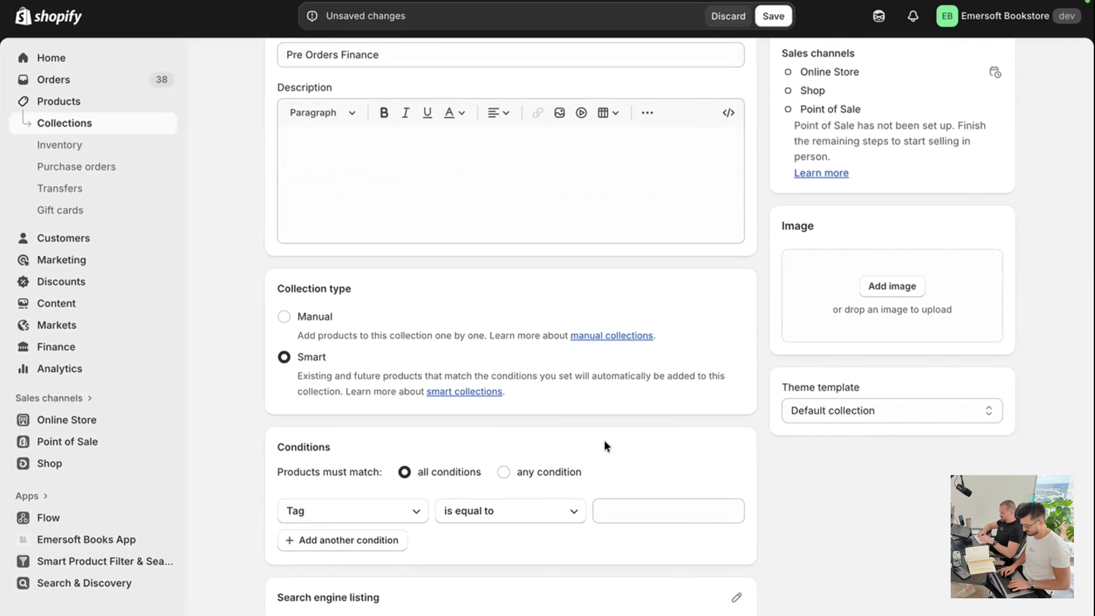
{"action": "left_click", "coordinate": [641, 505]}
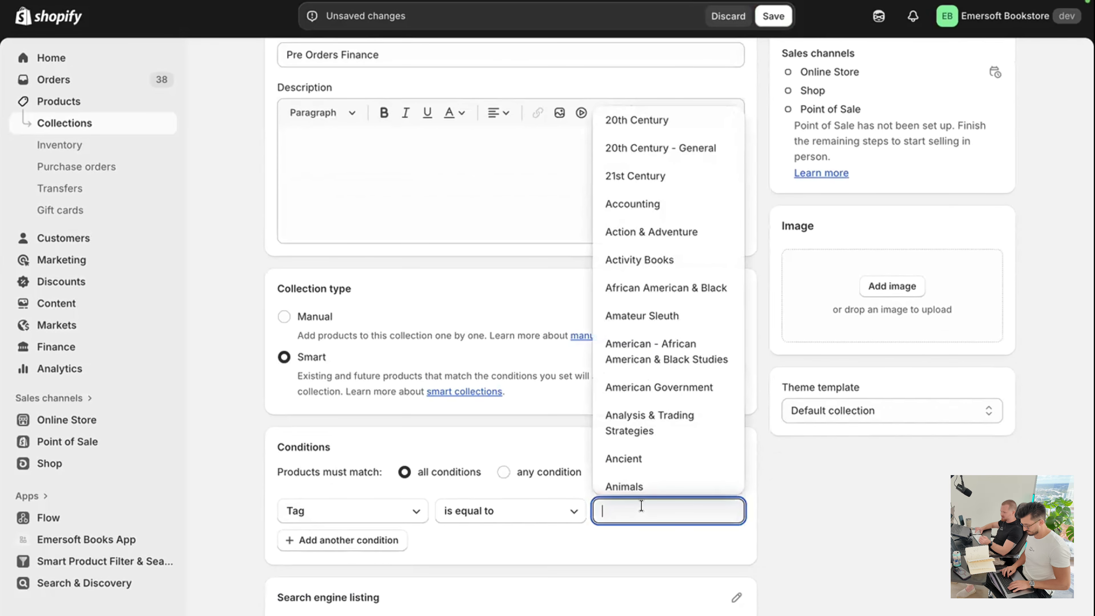
{"action": "type", "text": "fina"}
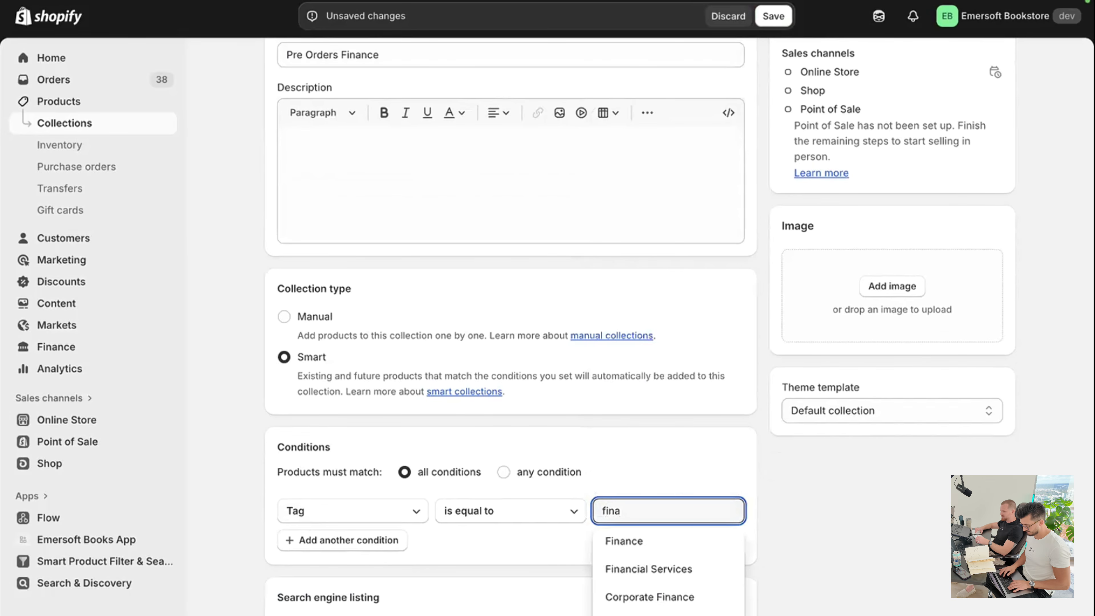
{"action": "left_click", "coordinate": [641, 542]}
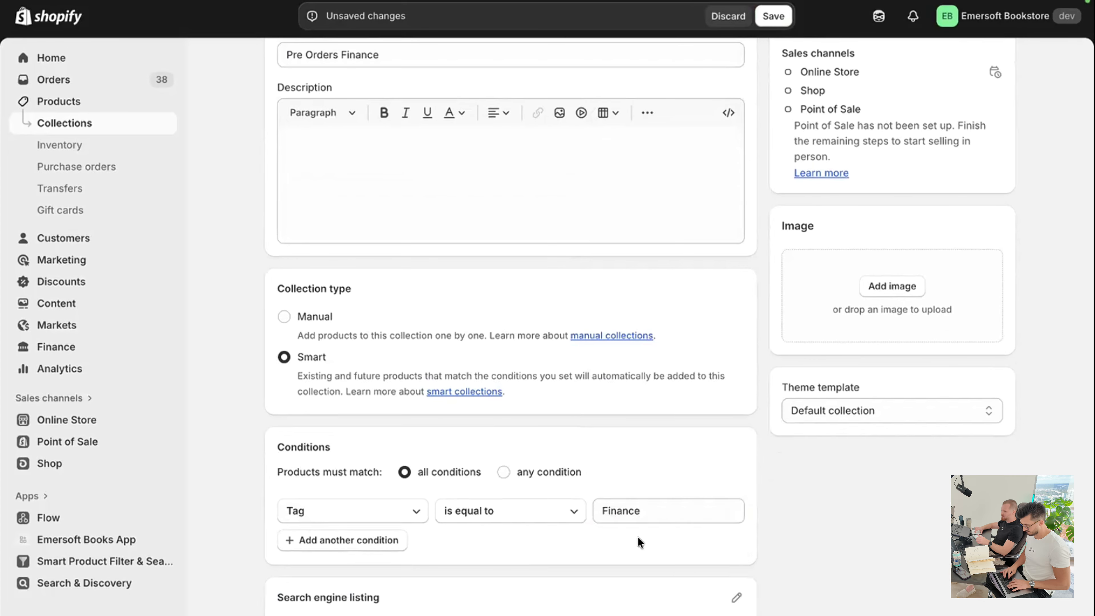
Add a second condition that Ingram Is Preoder is equal to True, and save the collection.
{"action": "left_click", "coordinate": [307, 542]}
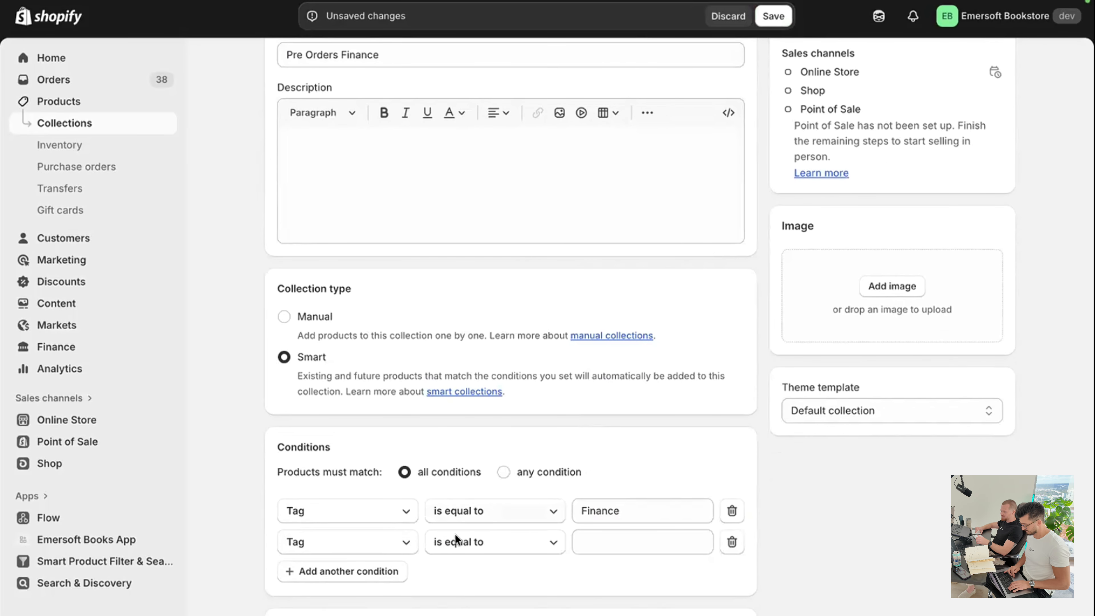
{"action": "left_click", "coordinate": [366, 544]}
{"action": "scroll", "coordinate": [367, 493], "scroll_direction": "down", "scroll_amount": 3}
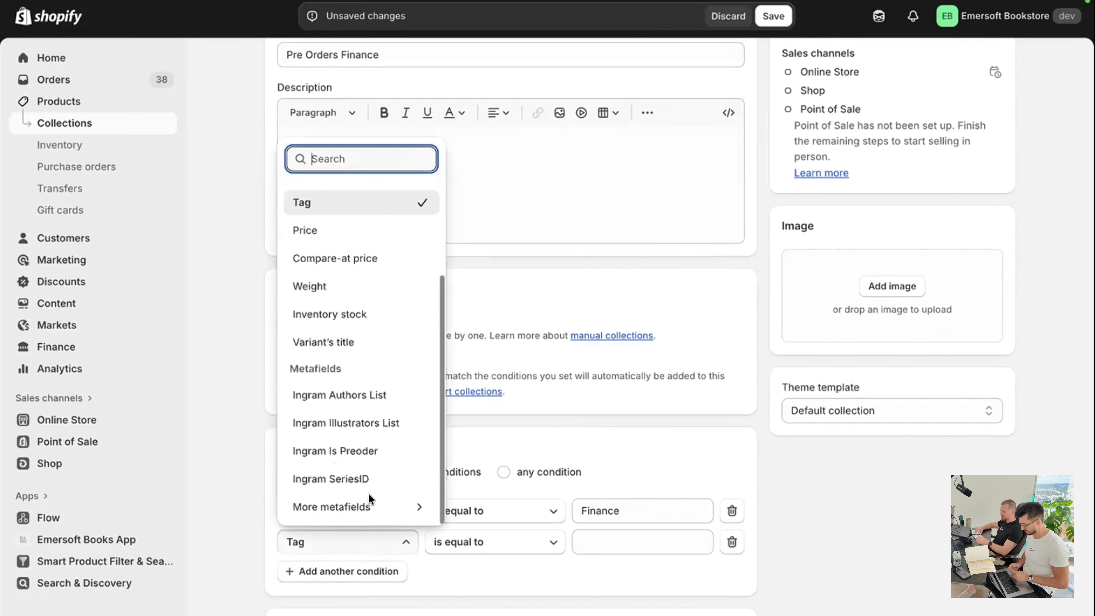
{"action": "left_click", "coordinate": [337, 451]}
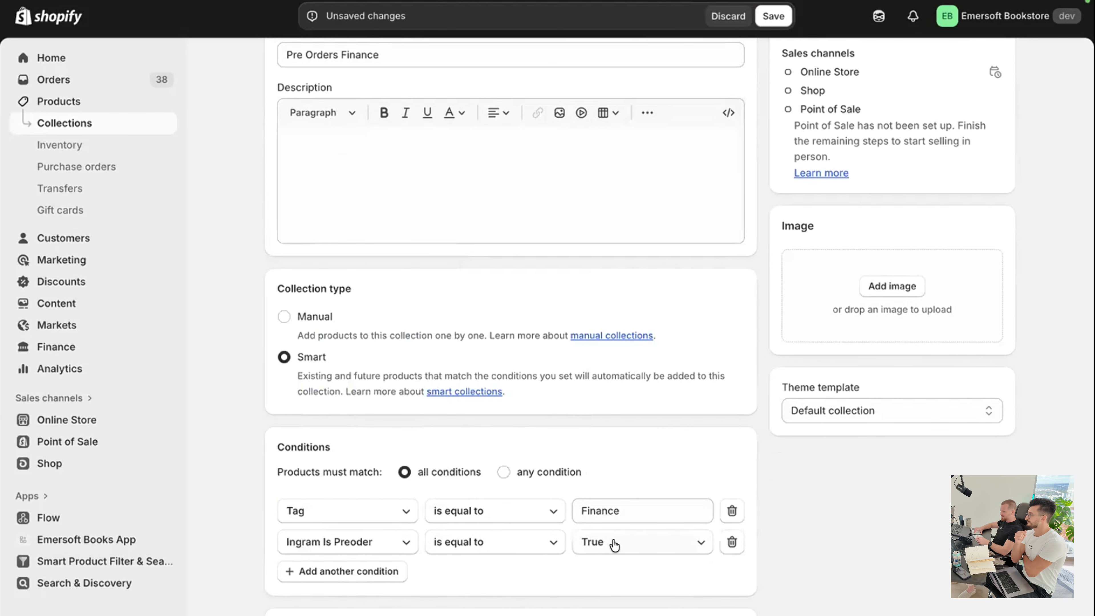
{"action": "scroll", "coordinate": [623, 536], "scroll_direction": "up", "scroll_amount": 2}
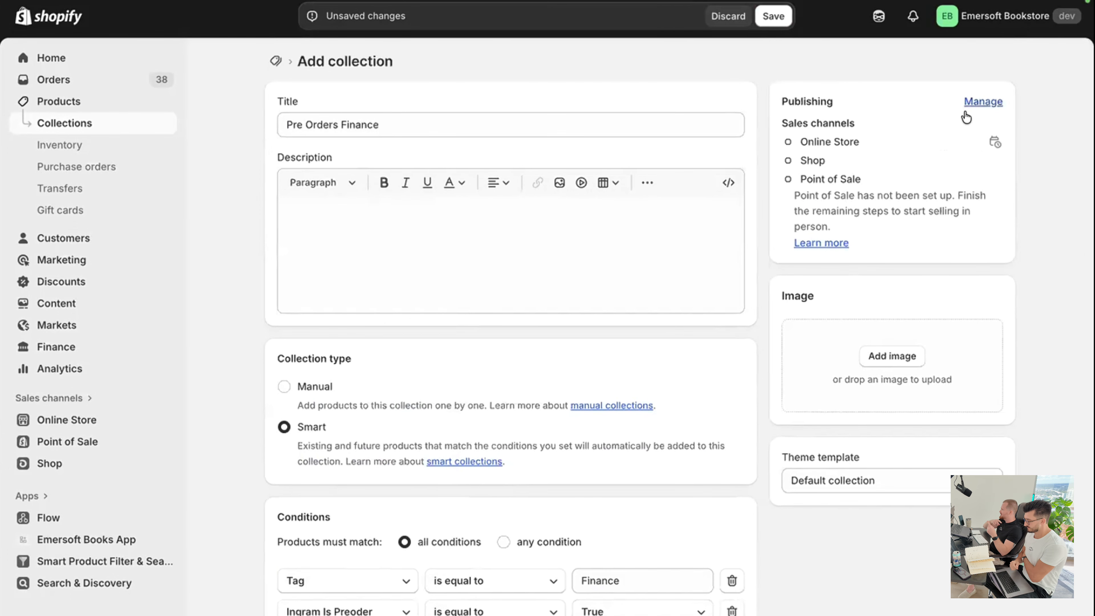
{"action": "left_click", "coordinate": [773, 16]}
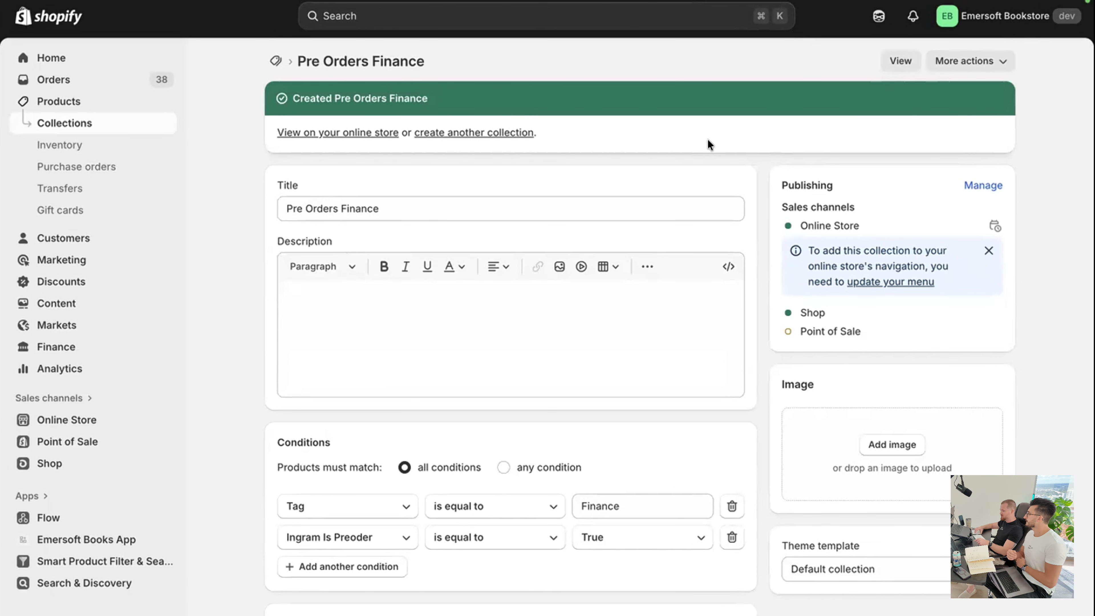
Remove the Finance tag condition from the collection and save the change.
{"action": "scroll", "coordinate": [709, 144], "scroll_direction": "down", "scroll_amount": 5}
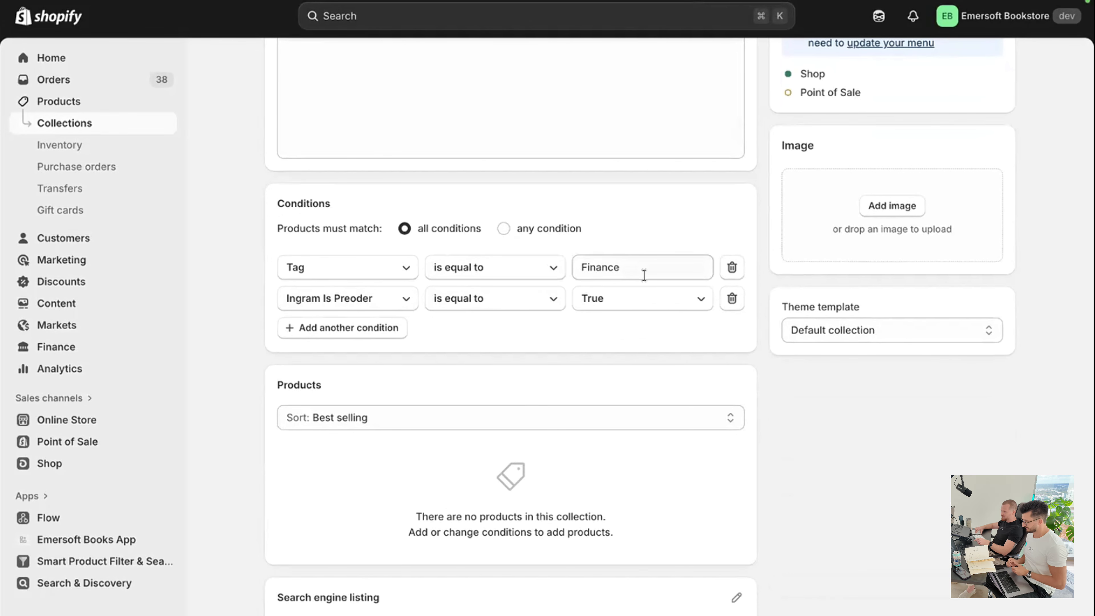
{"action": "left_click", "coordinate": [732, 266]}
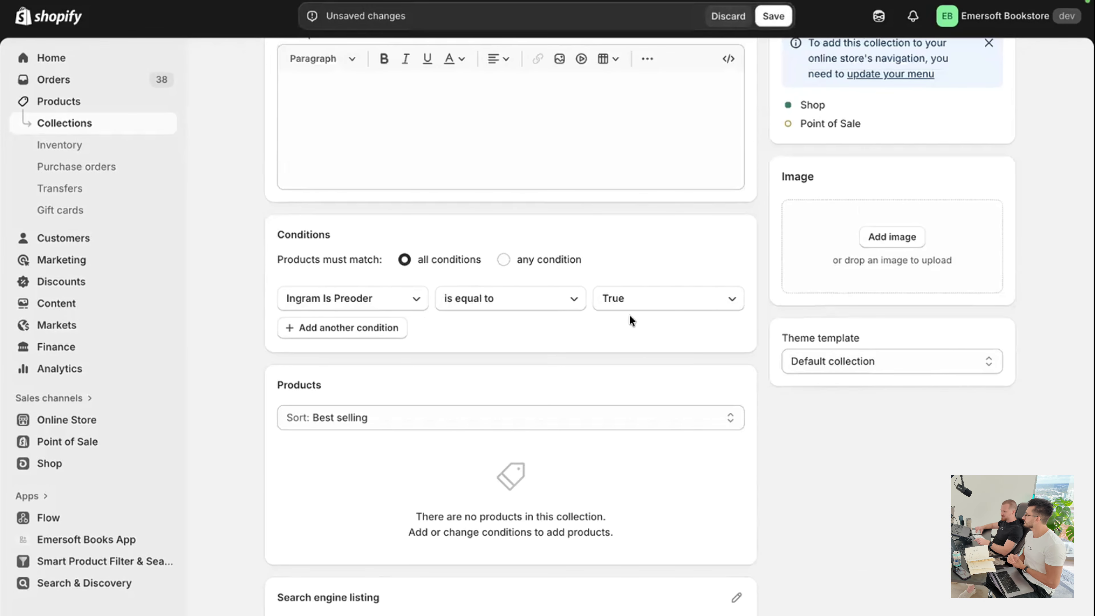
{"action": "scroll", "coordinate": [626, 378], "scroll_direction": "up", "scroll_amount": 5}
{"action": "left_click", "coordinate": [773, 17]}
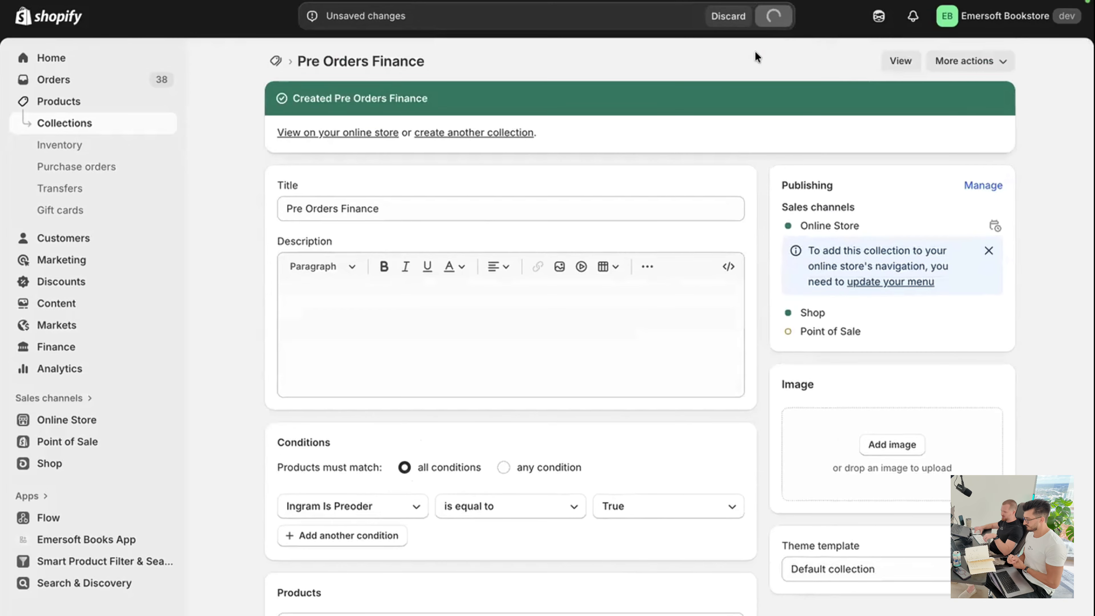
Reload the collection page and check which products match its remaining condition.
{"action": "scroll", "coordinate": [628, 271], "scroll_direction": "down", "scroll_amount": 5}
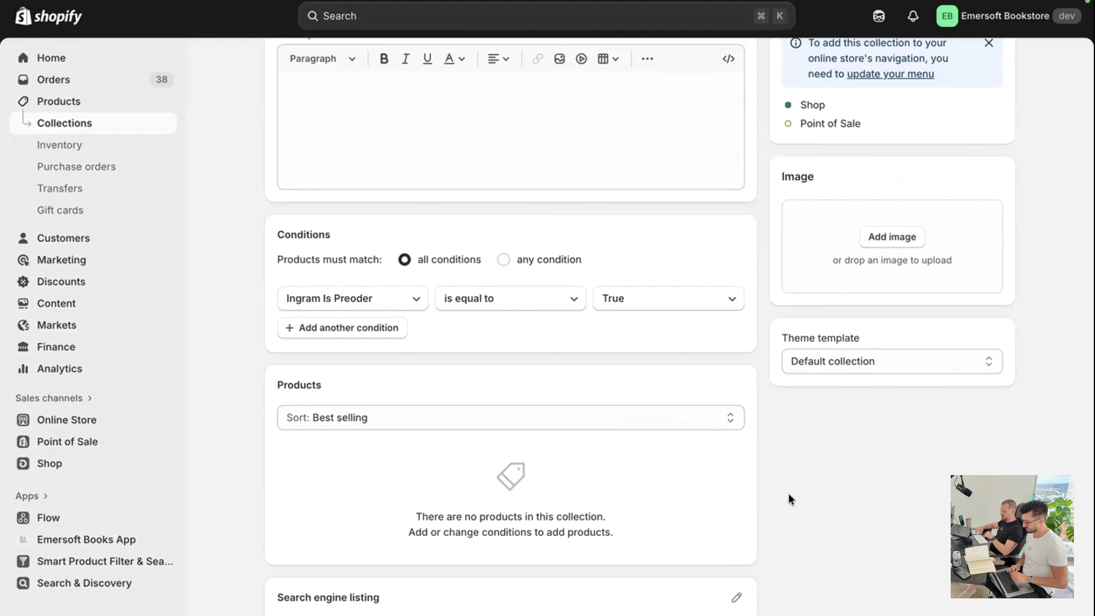
{"action": "key", "text": "super+r"}
{"action": "scroll", "coordinate": [789, 498], "scroll_direction": "down", "scroll_amount": 3}
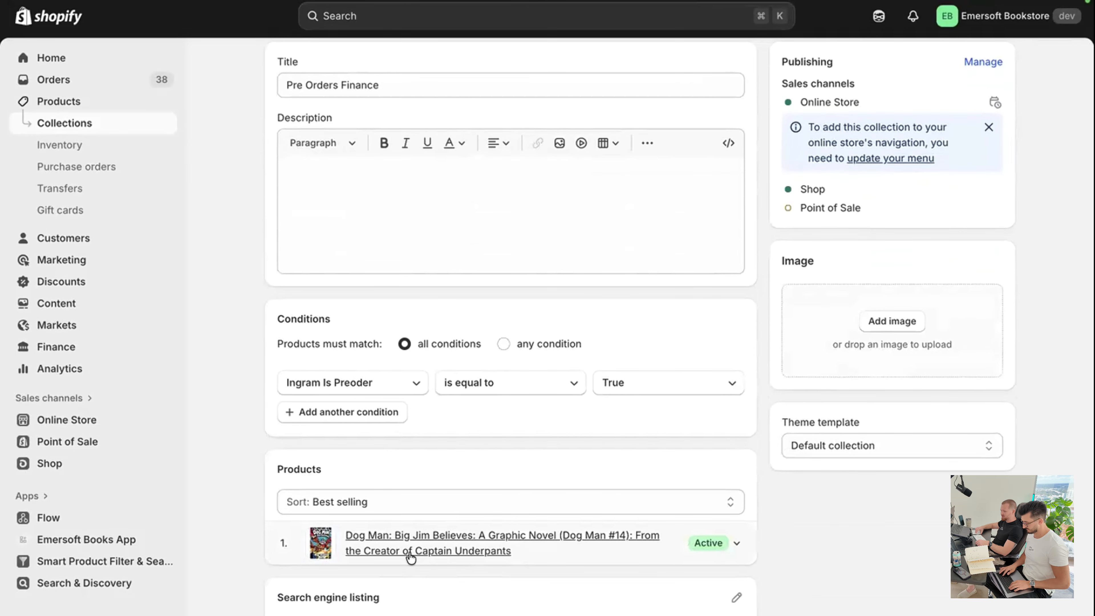
{"action": "scroll", "coordinate": [488, 526], "scroll_direction": "up", "scroll_amount": 3}
{"action": "left_click", "coordinate": [375, 534]}
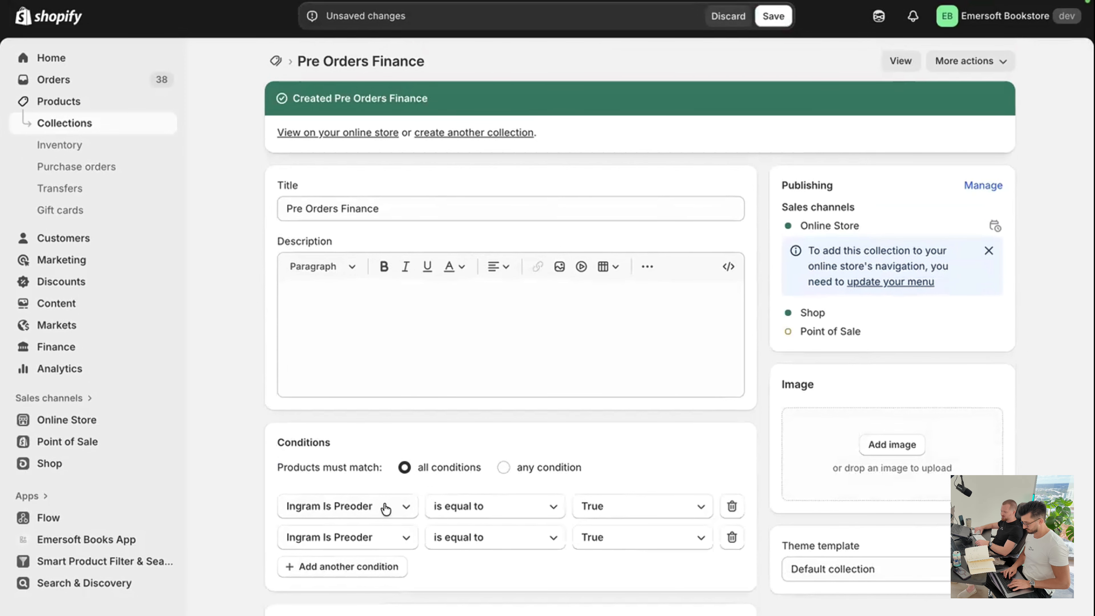
{"action": "left_click", "coordinate": [396, 528]}
{"action": "scroll", "coordinate": [410, 429], "scroll_direction": "down", "scroll_amount": 2}
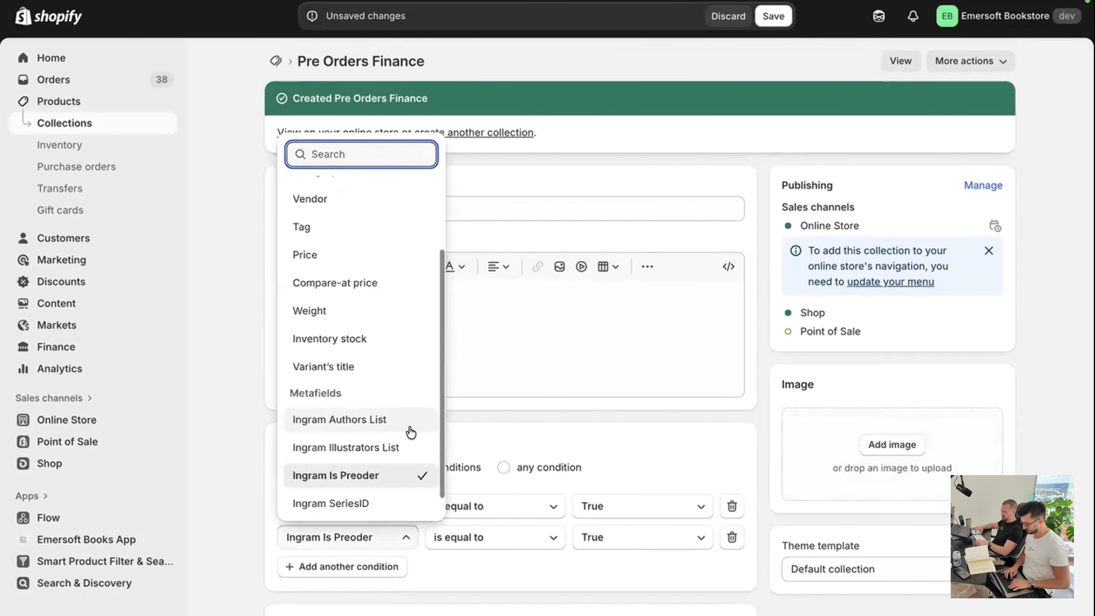
{"action": "left_click", "coordinate": [386, 395]}
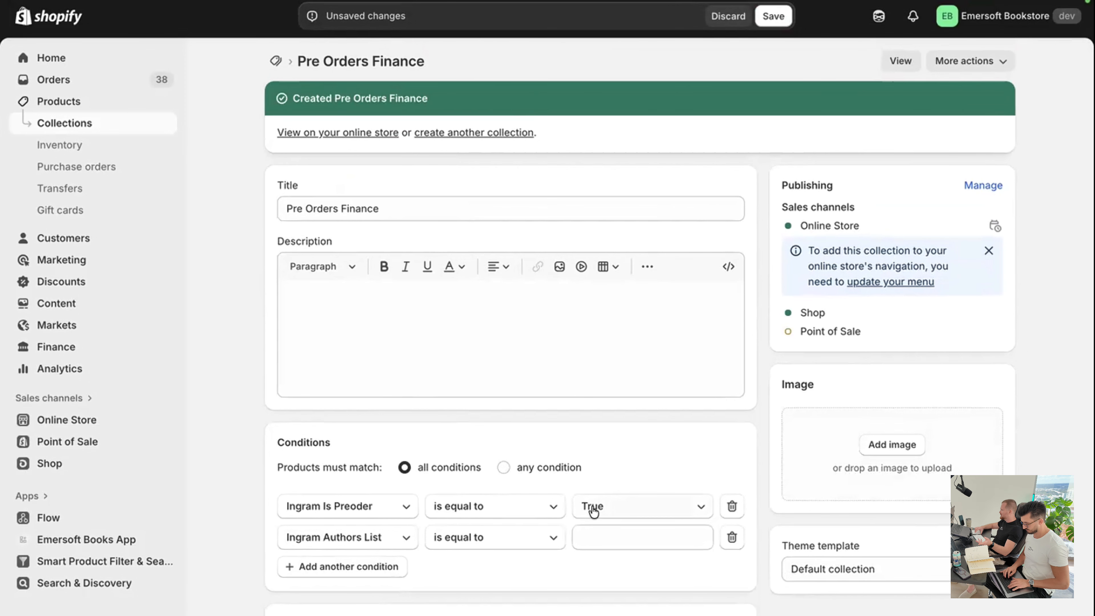
{"action": "left_click", "coordinate": [618, 527]}
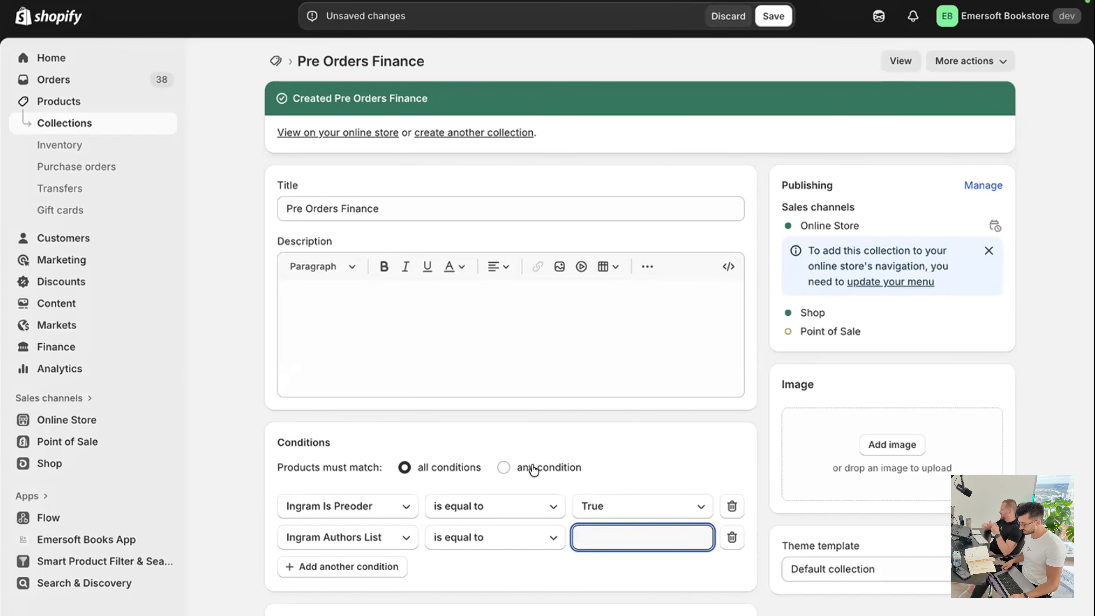
{"action": "scroll", "coordinate": [538, 467], "scroll_direction": "down", "scroll_amount": 2}
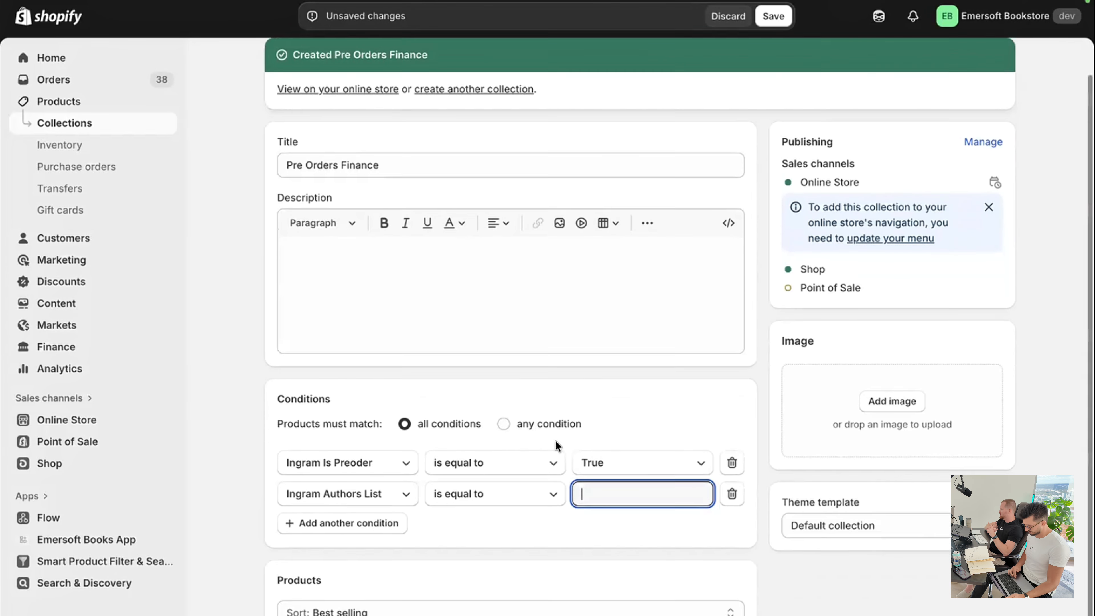
{"action": "key", "text": "Return"}
{"action": "left_click", "coordinate": [726, 16]}
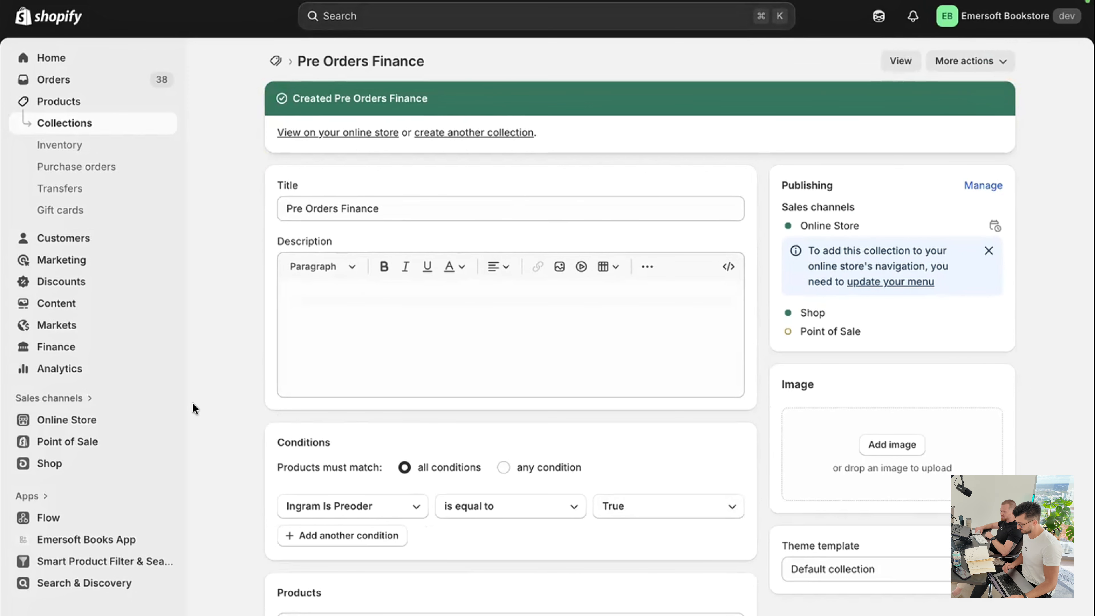
Open the Point of Sale channel and look over its sales summary and store locations.
{"action": "left_click", "coordinate": [119, 441]}
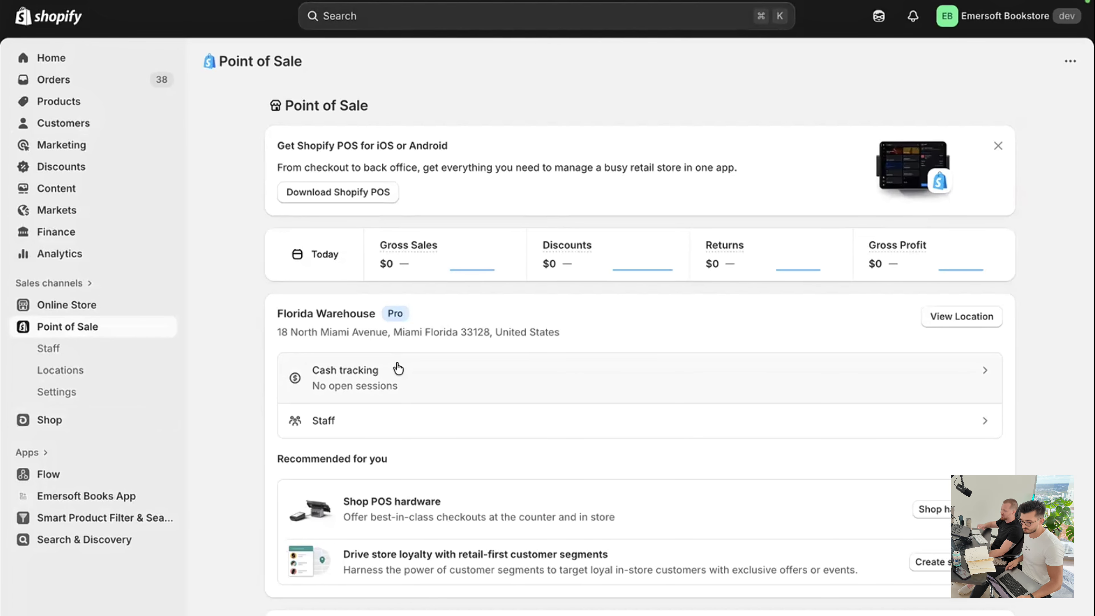
{"action": "scroll", "coordinate": [396, 367], "scroll_direction": "down", "scroll_amount": 2}
{"action": "scroll", "coordinate": [396, 367], "scroll_direction": "up", "scroll_amount": 2}
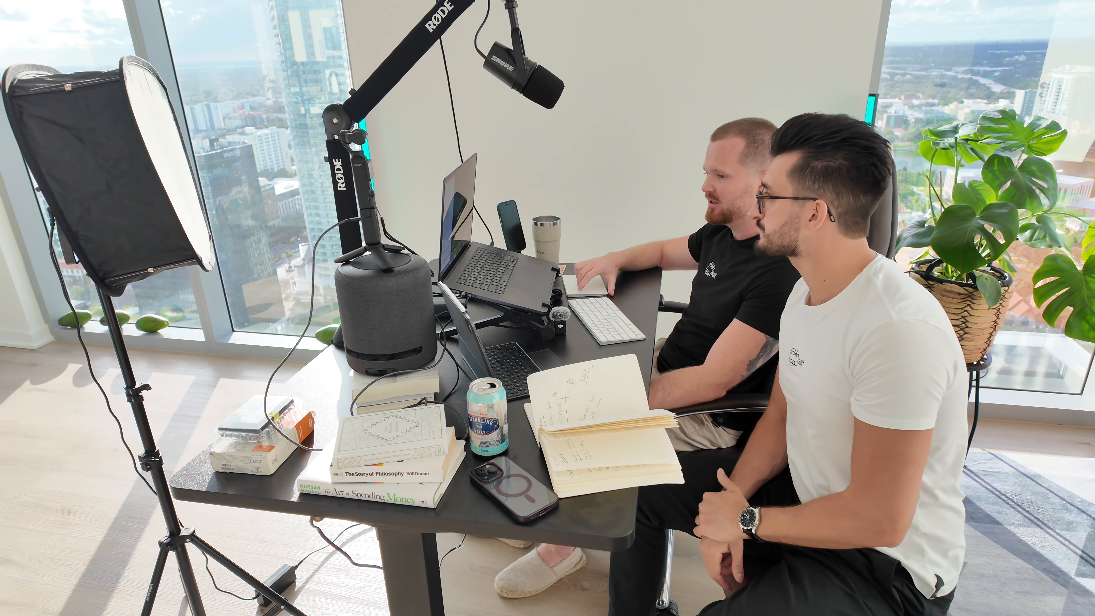
{"action": "scroll", "coordinate": [504, 375], "scroll_direction": "down", "scroll_amount": 3}
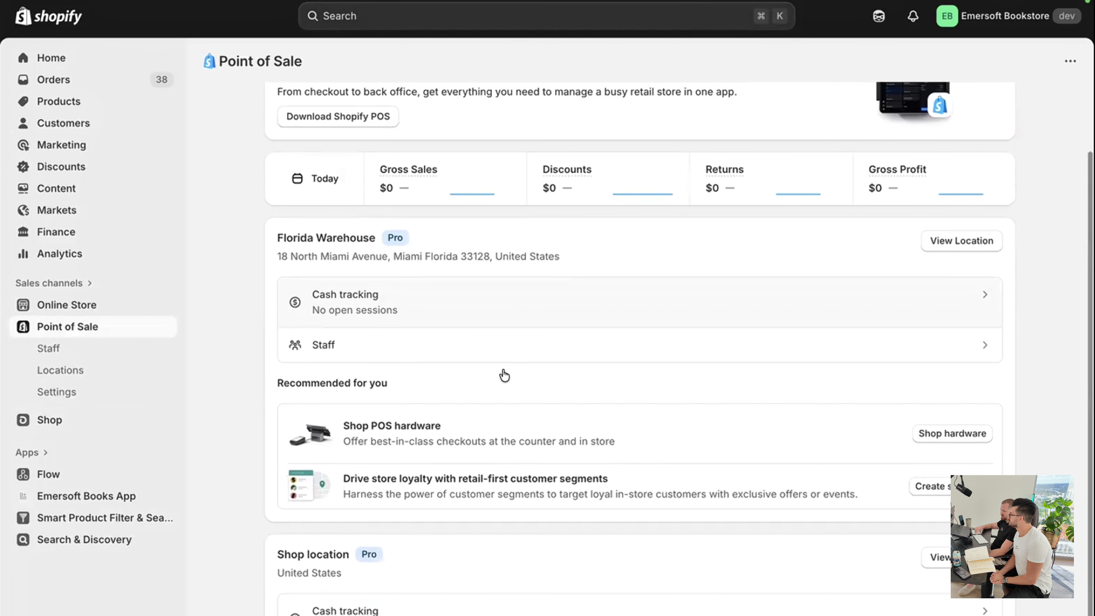
Review the Point of Sale locations list and look over the channel's settings.
{"action": "scroll", "coordinate": [505, 375], "scroll_direction": "up", "scroll_amount": 3}
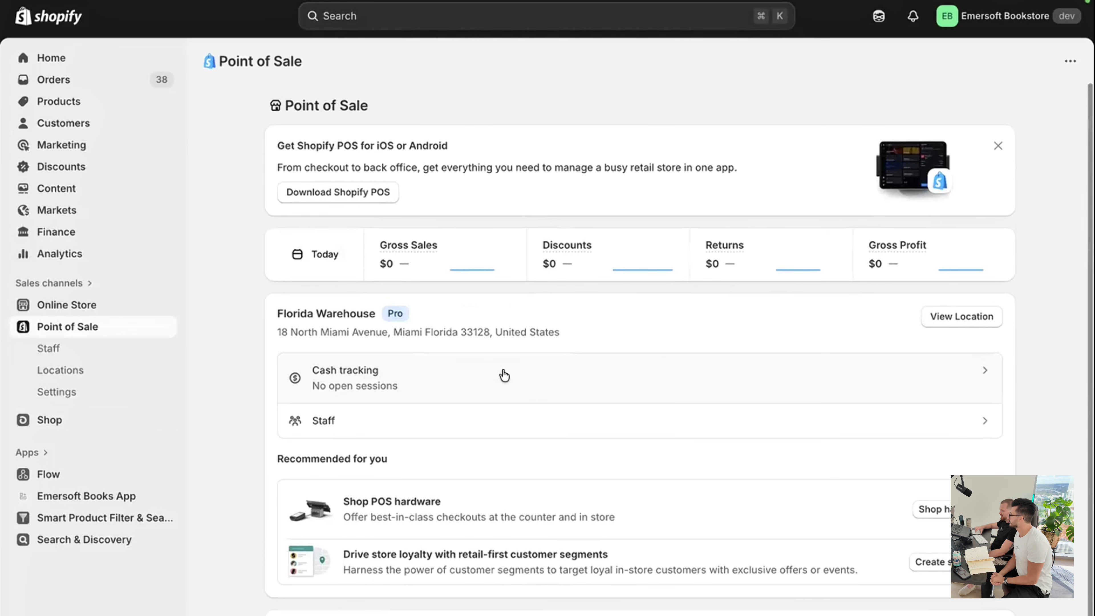
{"action": "left_click", "coordinate": [90, 372]}
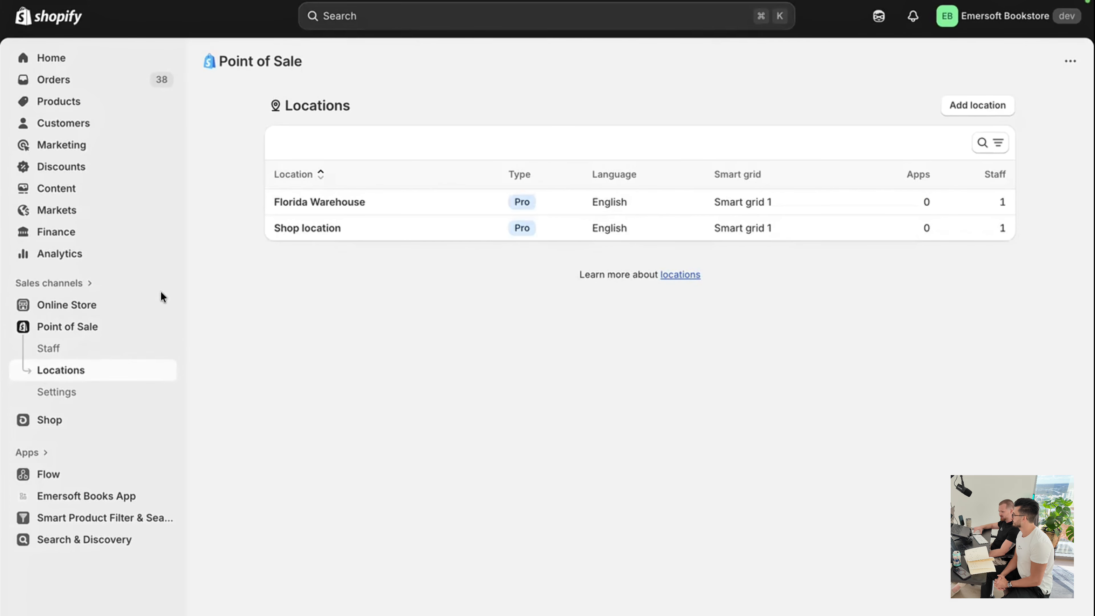
{"action": "left_click", "coordinate": [35, 392]}
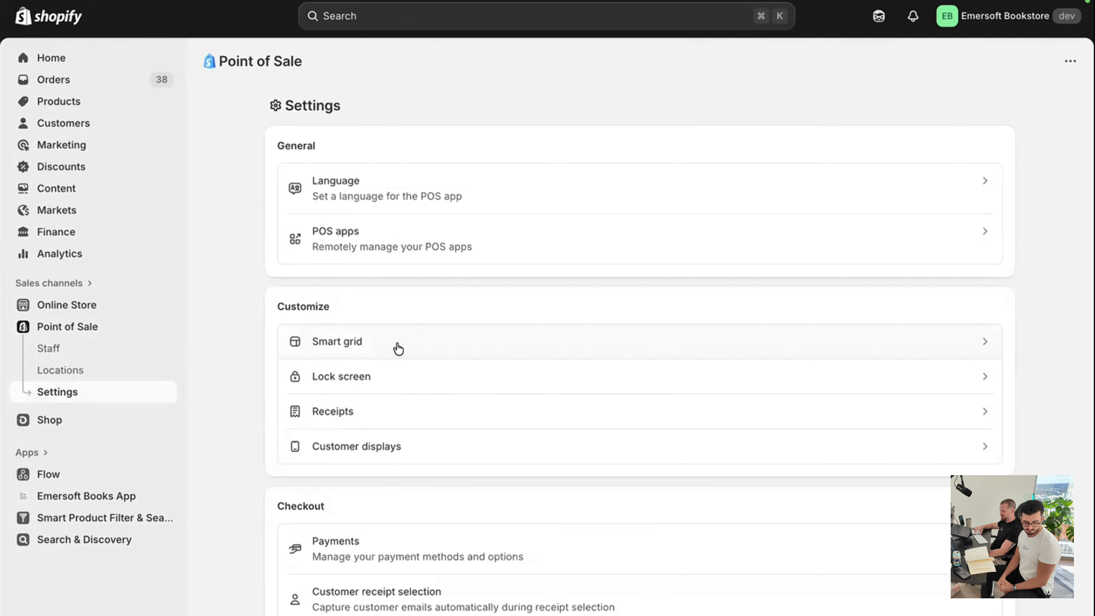
{"action": "scroll", "coordinate": [397, 346], "scroll_direction": "down", "scroll_amount": 2}
{"action": "scroll", "coordinate": [396, 345], "scroll_direction": "up", "scroll_amount": 2}
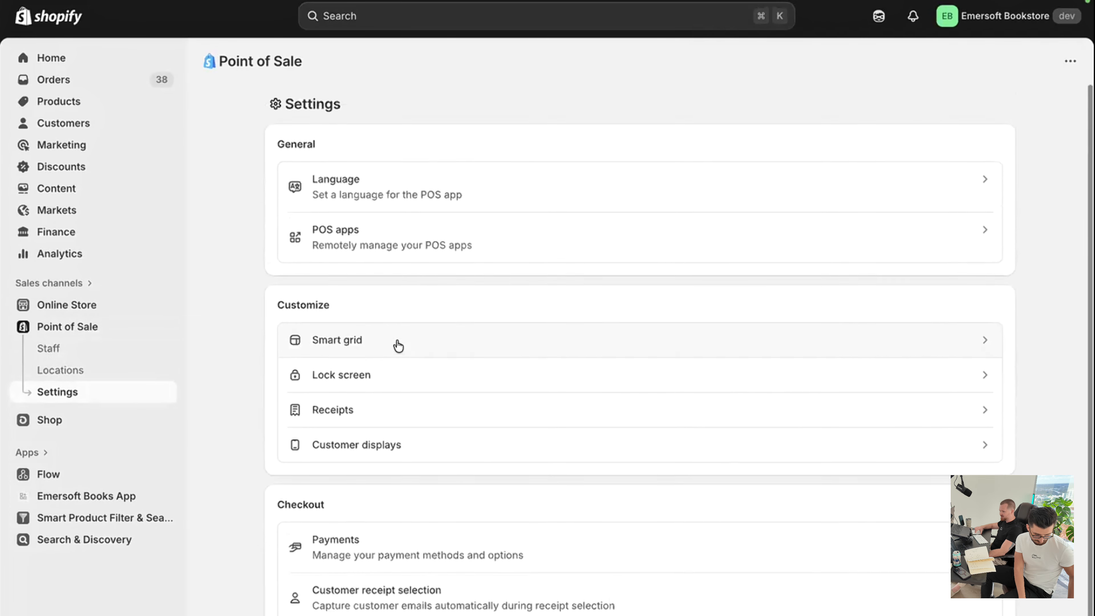
Open the smart grid editor and add another Apply discount action tile to Page 1.
{"action": "left_click", "coordinate": [354, 342]}
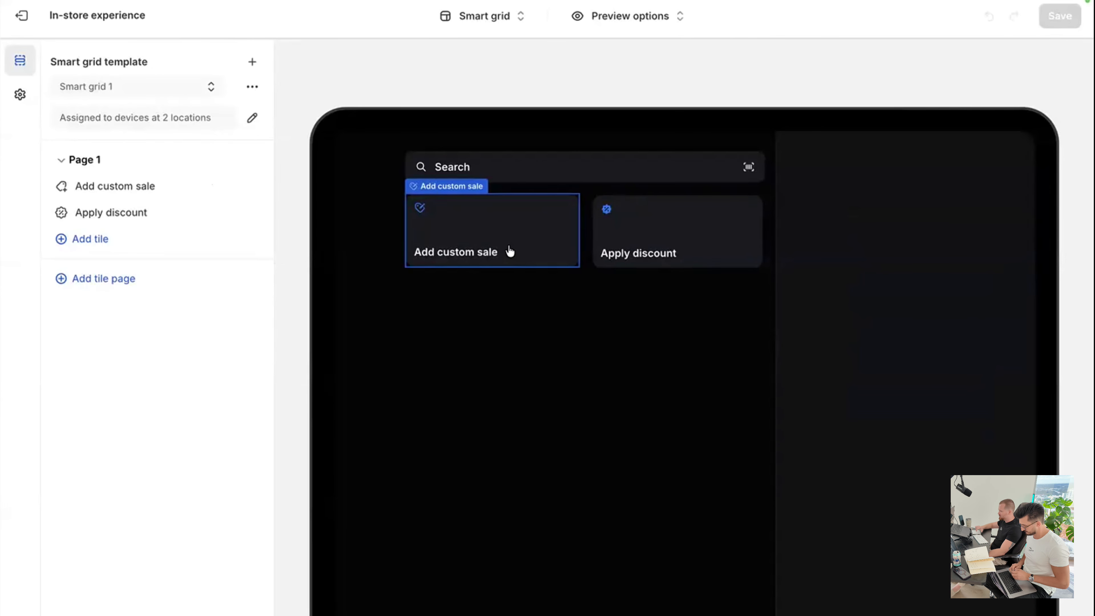
{"action": "left_click", "coordinate": [147, 240]}
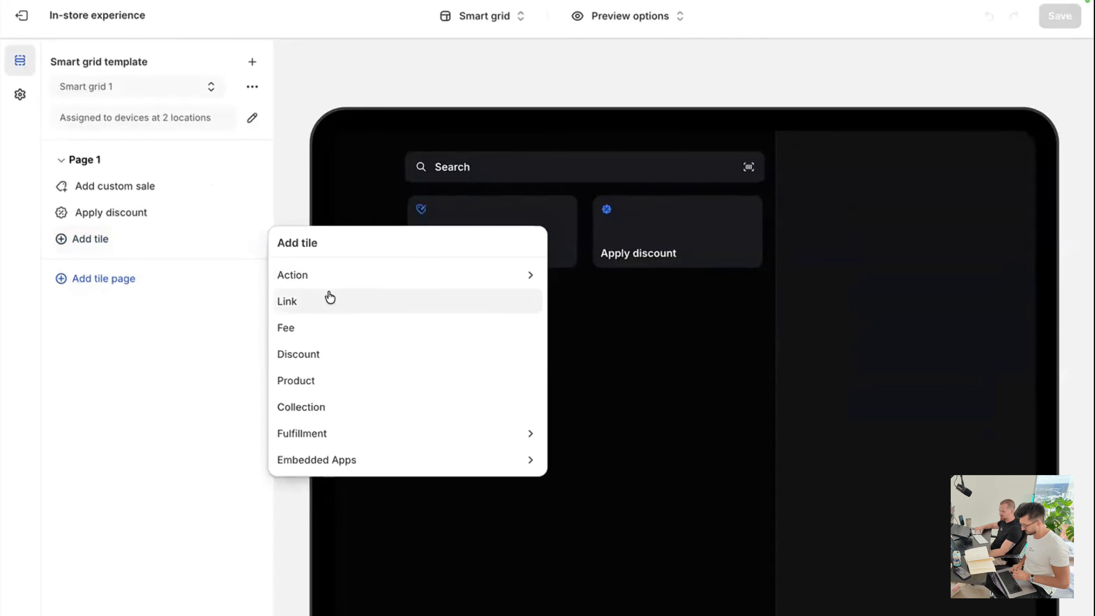
{"action": "left_click", "coordinate": [345, 283]}
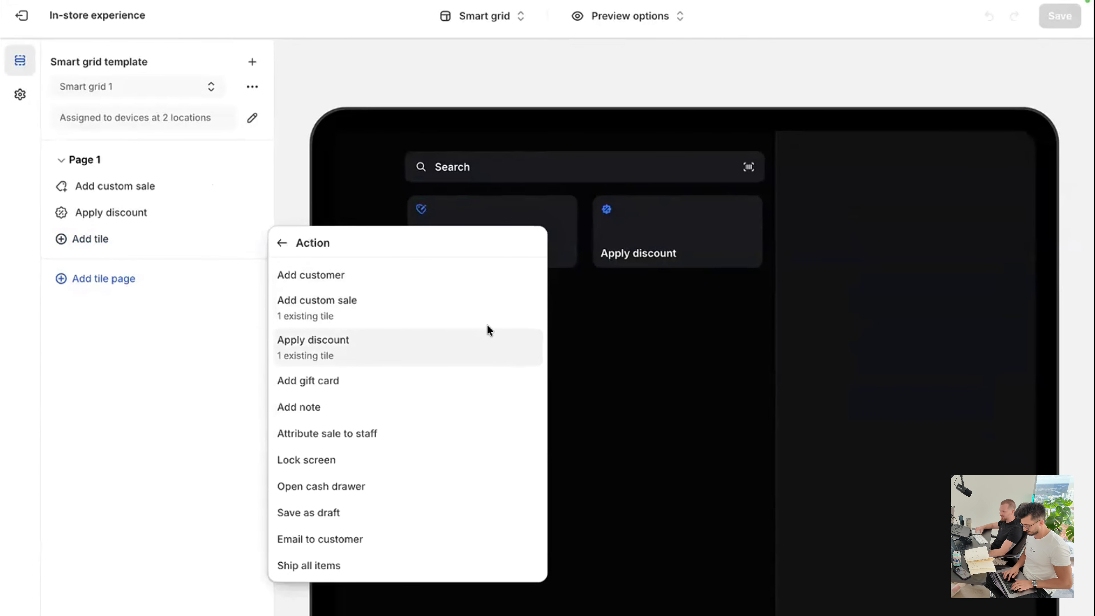
{"action": "left_click", "coordinate": [433, 348]}
{"action": "left_click", "coordinate": [674, 340]}
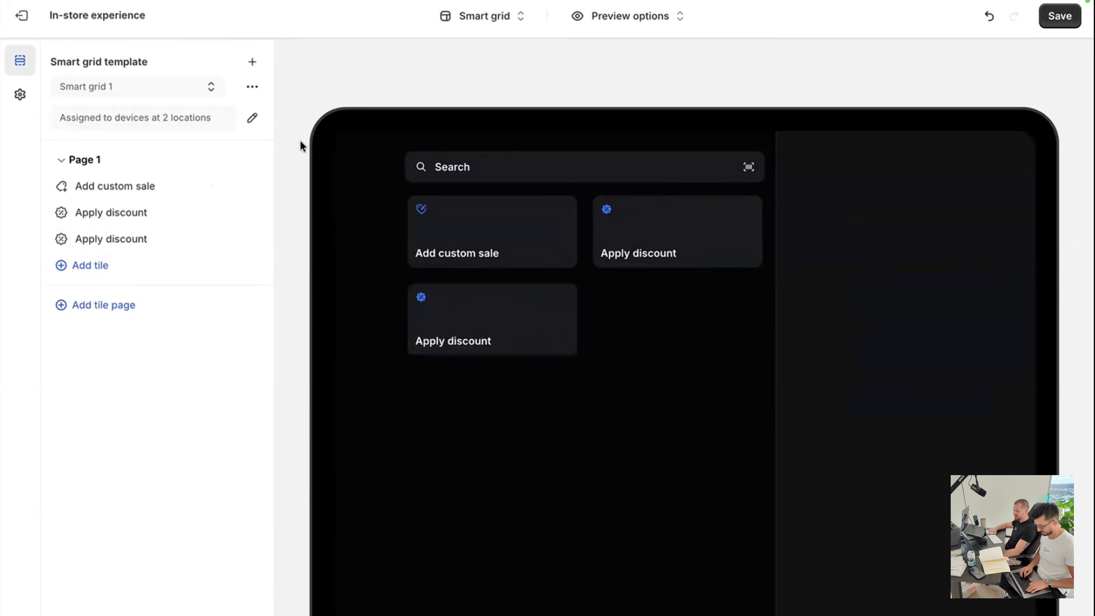
Check which tile types can be added and preview the smart grid on a mobile device.
{"action": "left_click", "coordinate": [73, 265]}
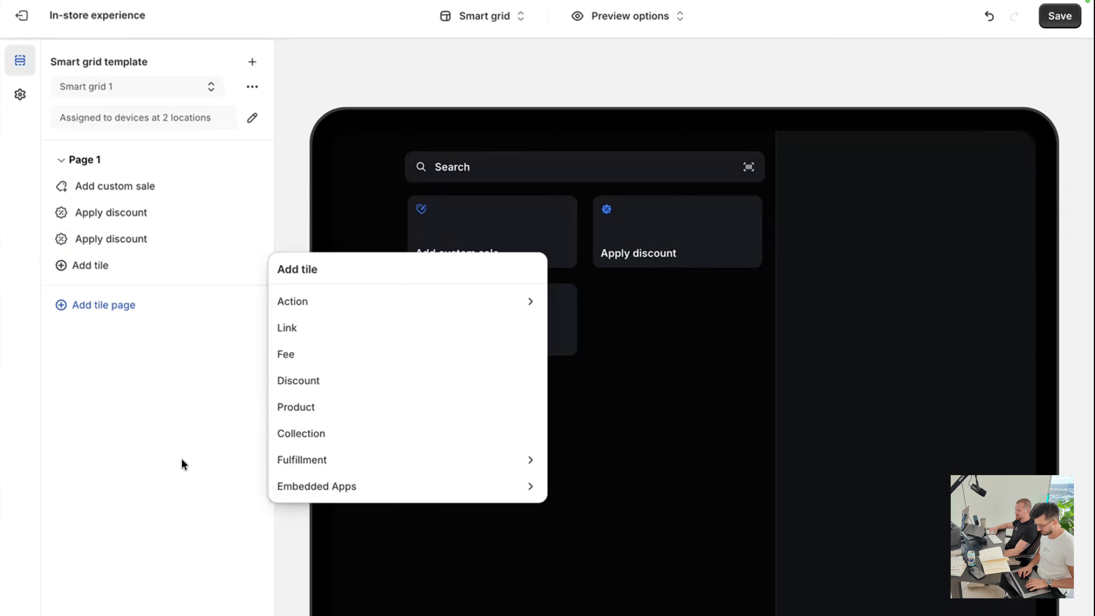
{"action": "left_click", "coordinate": [210, 416]}
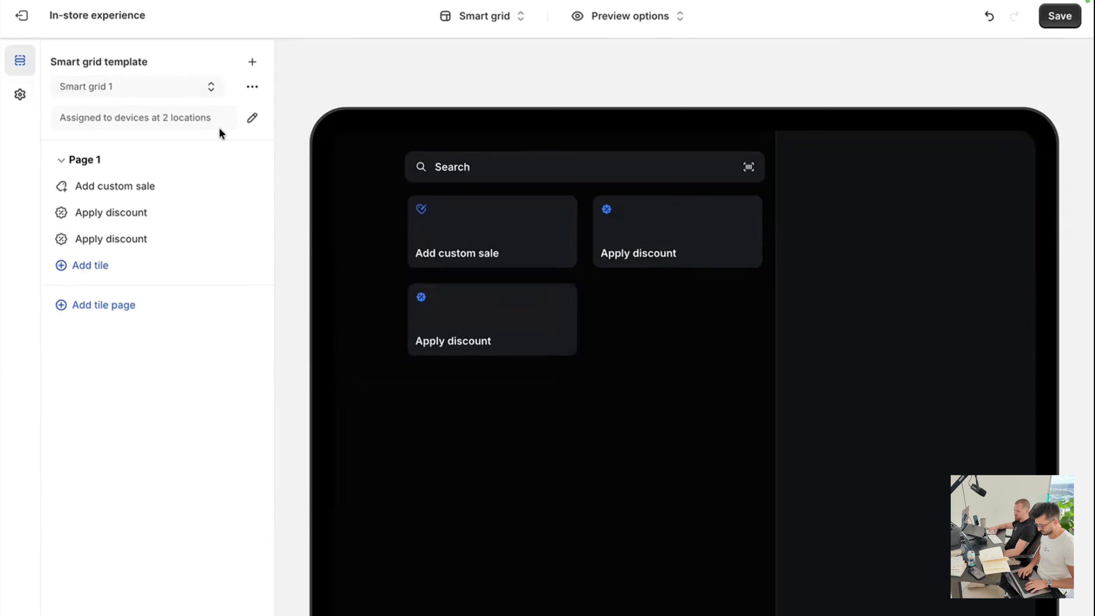
{"action": "left_click", "coordinate": [610, 16]}
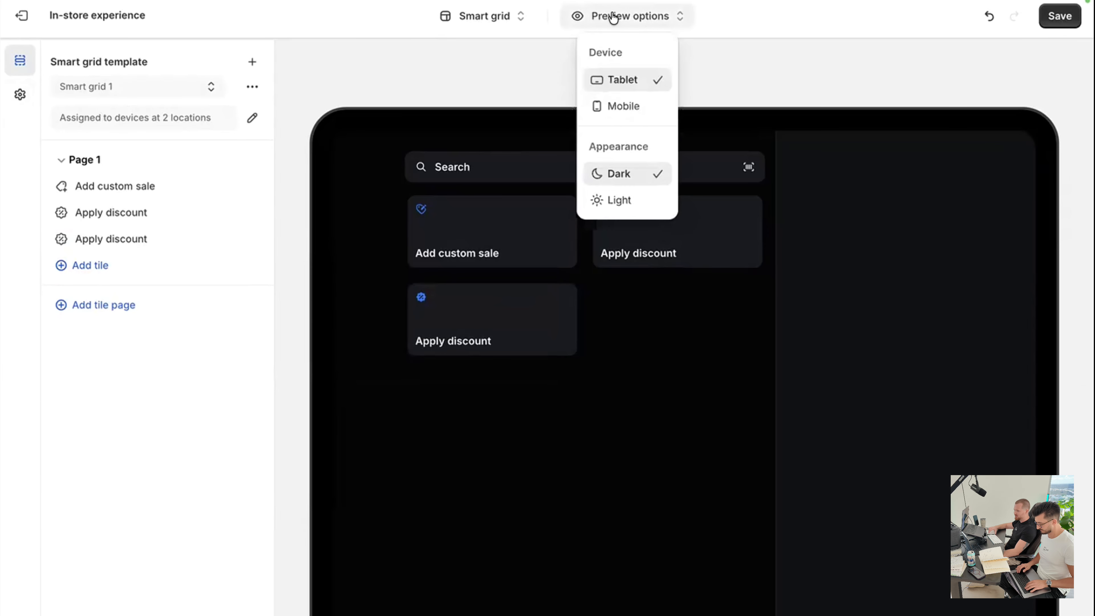
{"action": "left_click", "coordinate": [604, 104]}
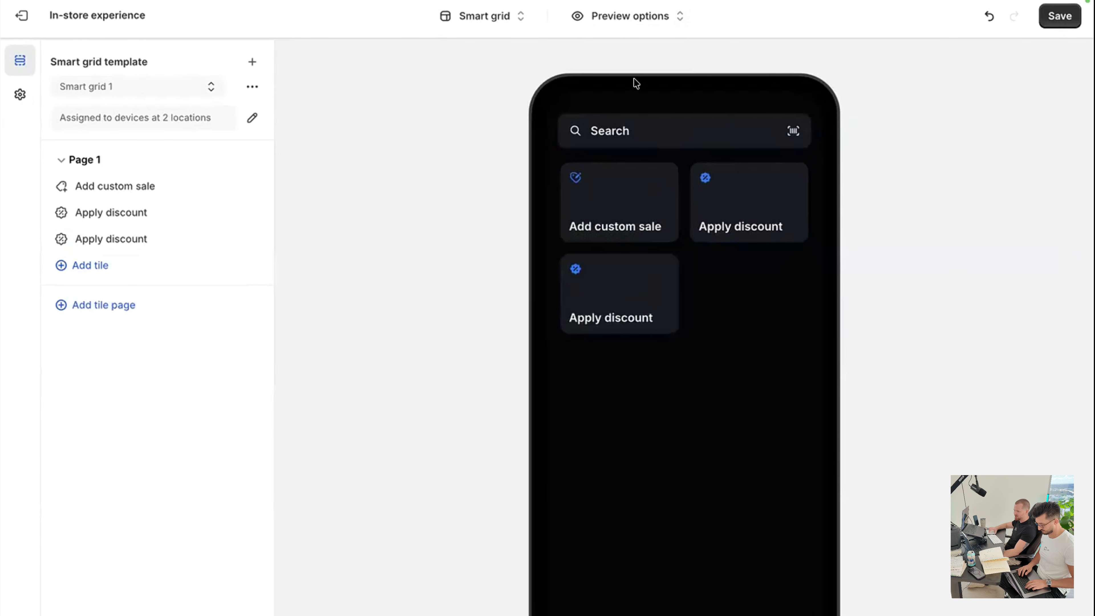
Switch the in-store editor to the printed sales receipt, discarding the unsaved smart grid changes.
{"action": "left_click", "coordinate": [523, 22]}
{"action": "left_click", "coordinate": [476, 131]}
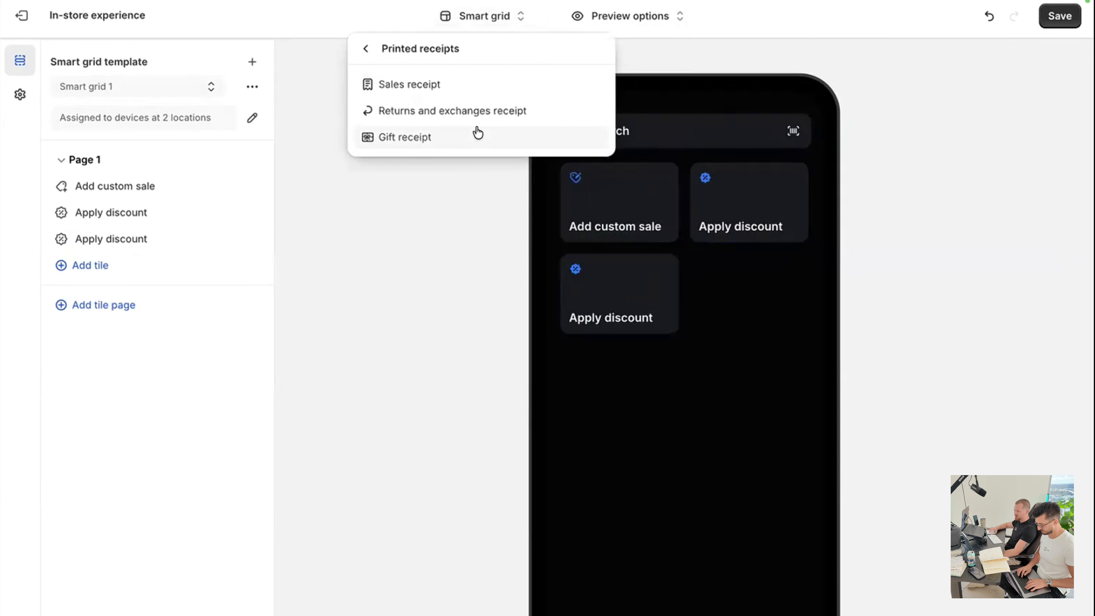
{"action": "left_click", "coordinate": [496, 90]}
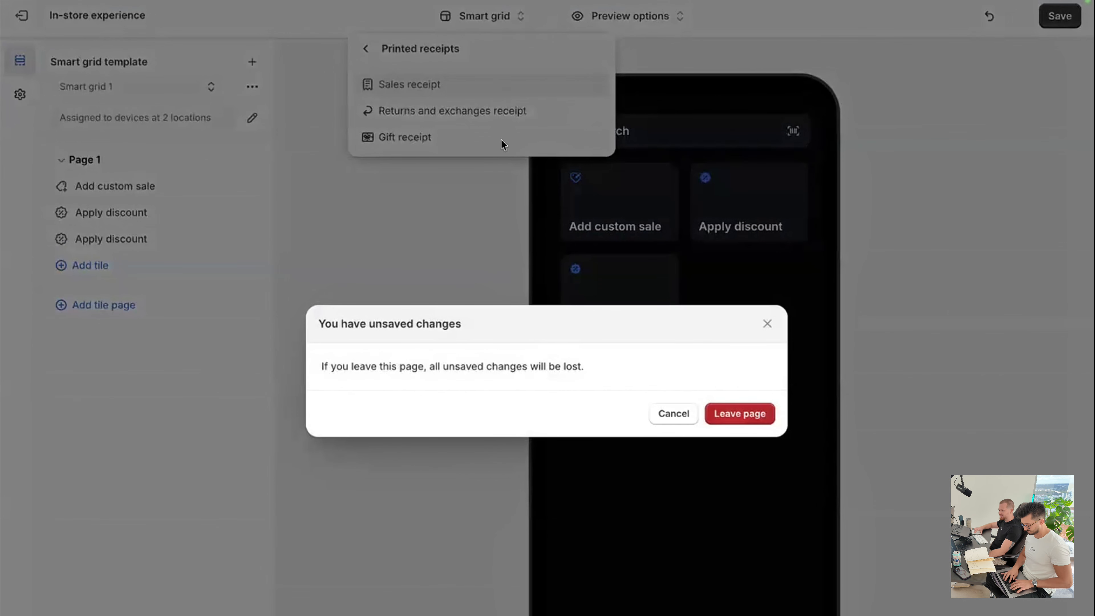
{"action": "left_click", "coordinate": [732, 413]}
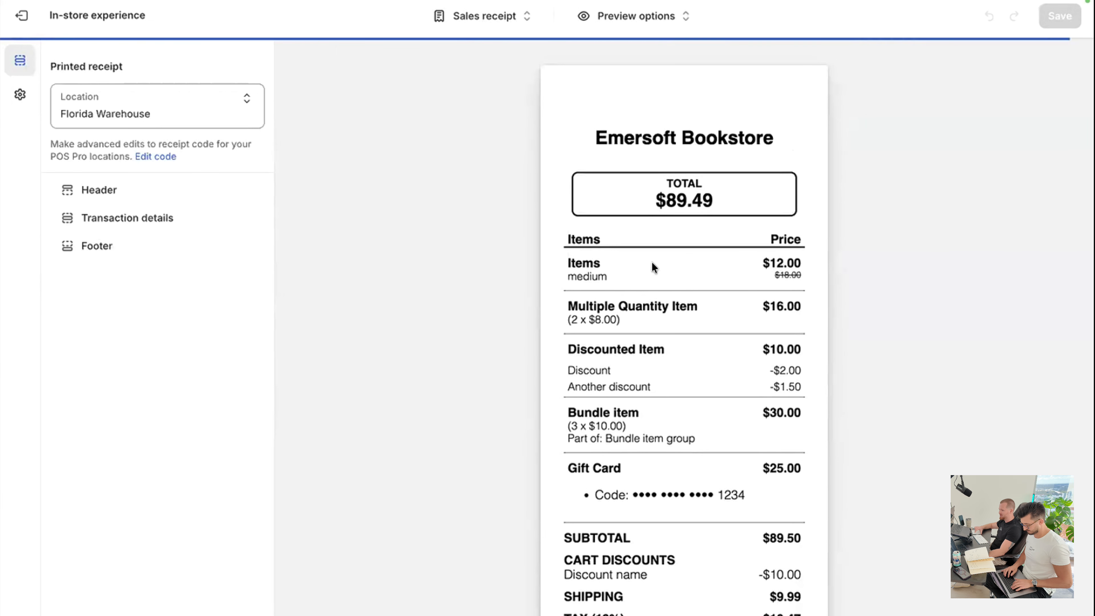
Turn off the total box in the sales receipt's header and review the transaction details options on the receipt.
{"action": "left_click", "coordinate": [136, 196]}
{"action": "left_click", "coordinate": [249, 306]}
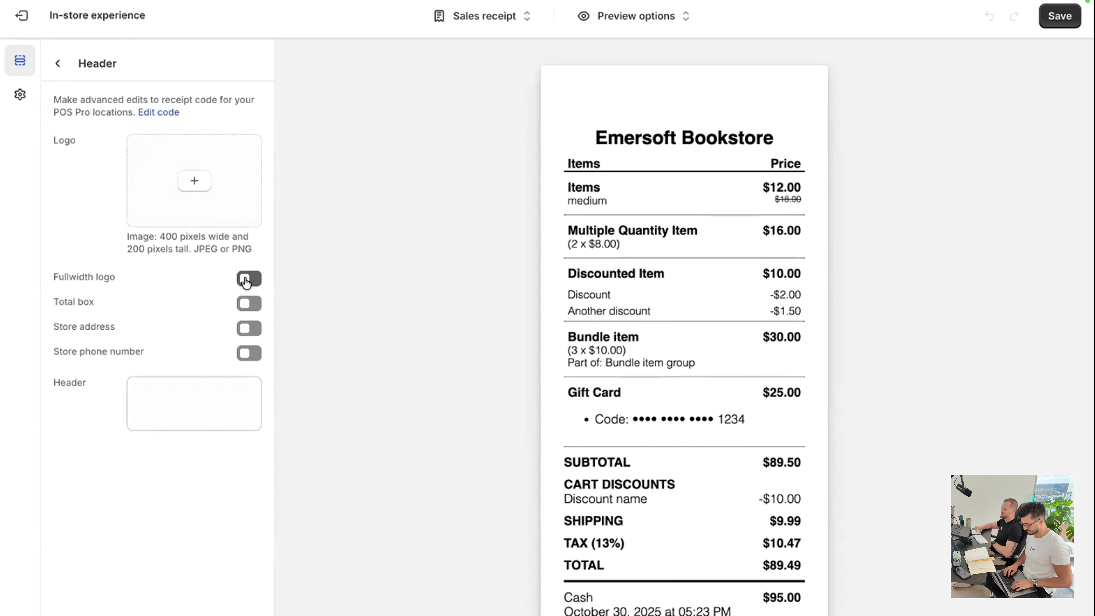
{"action": "left_click", "coordinate": [57, 63]}
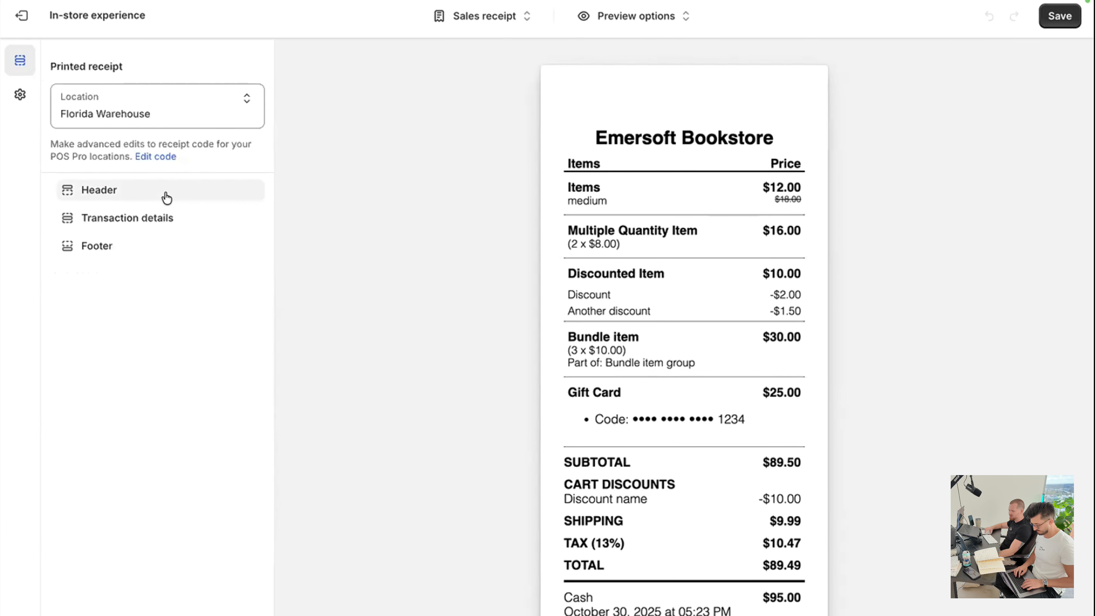
{"action": "left_click", "coordinate": [141, 226]}
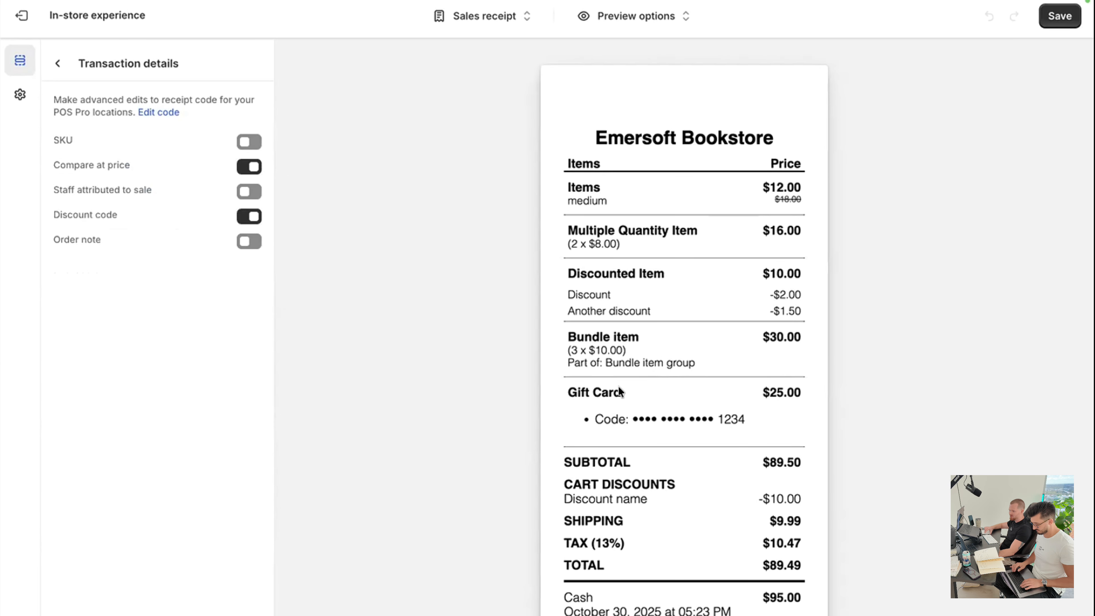
{"action": "scroll", "coordinate": [618, 387], "scroll_direction": "down", "scroll_amount": 2}
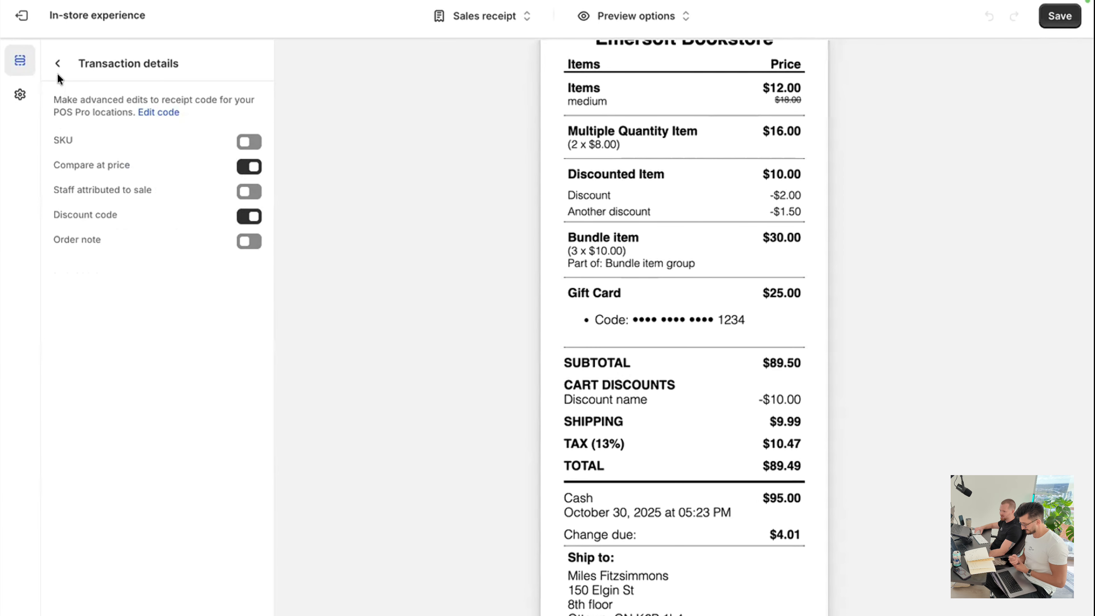
Open the customer display's Checkout screens, discarding the unsaved receipt changes, and preview them in a wide device layout.
{"action": "left_click", "coordinate": [507, 14]}
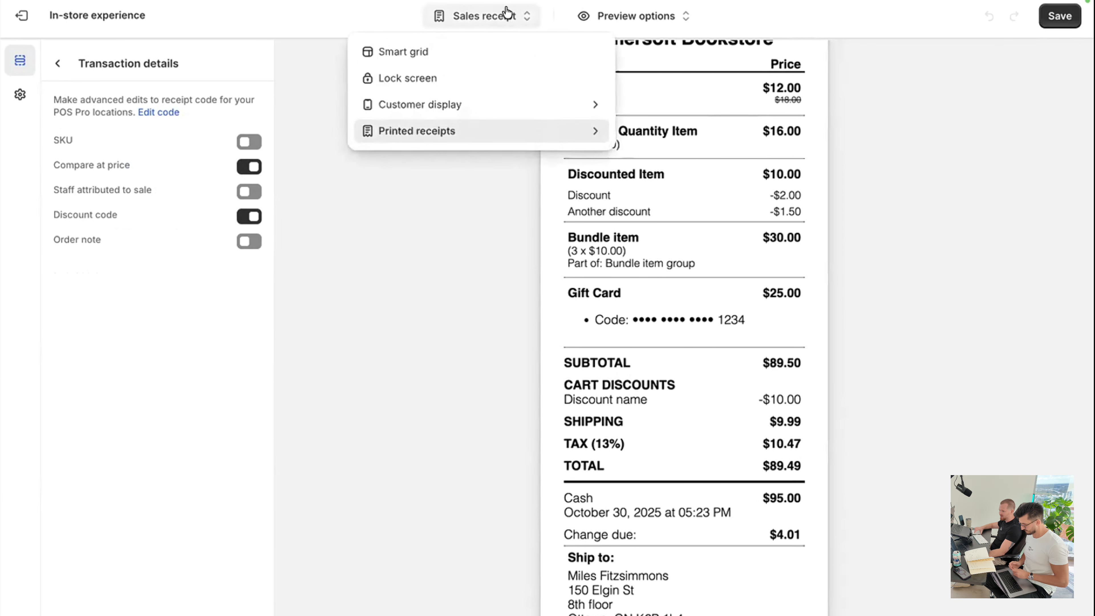
{"action": "left_click", "coordinate": [457, 104]}
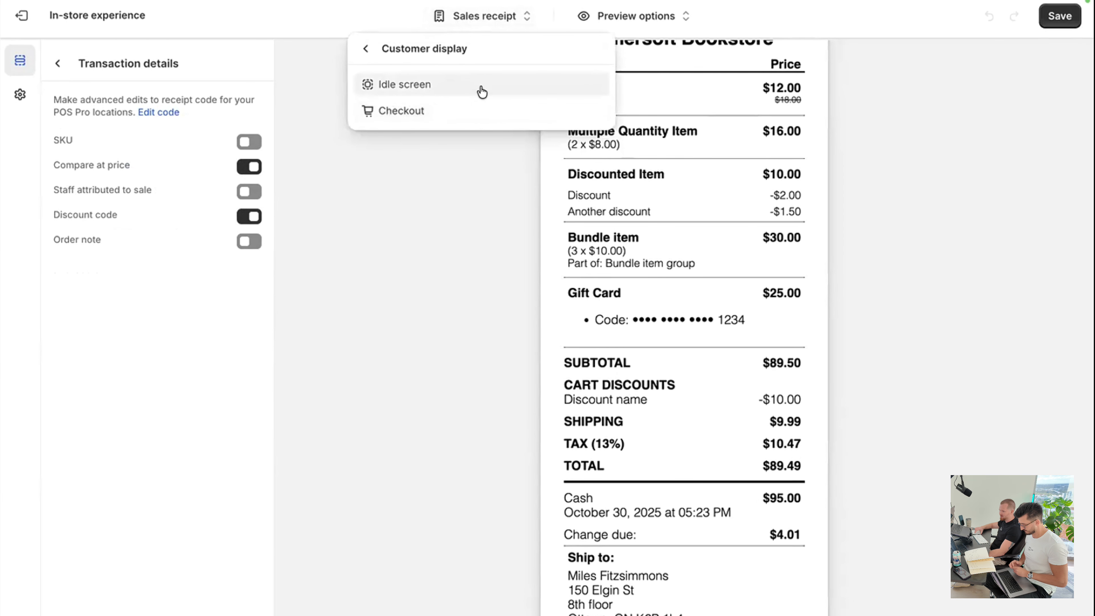
{"action": "left_click", "coordinate": [459, 113]}
{"action": "left_click", "coordinate": [735, 407]}
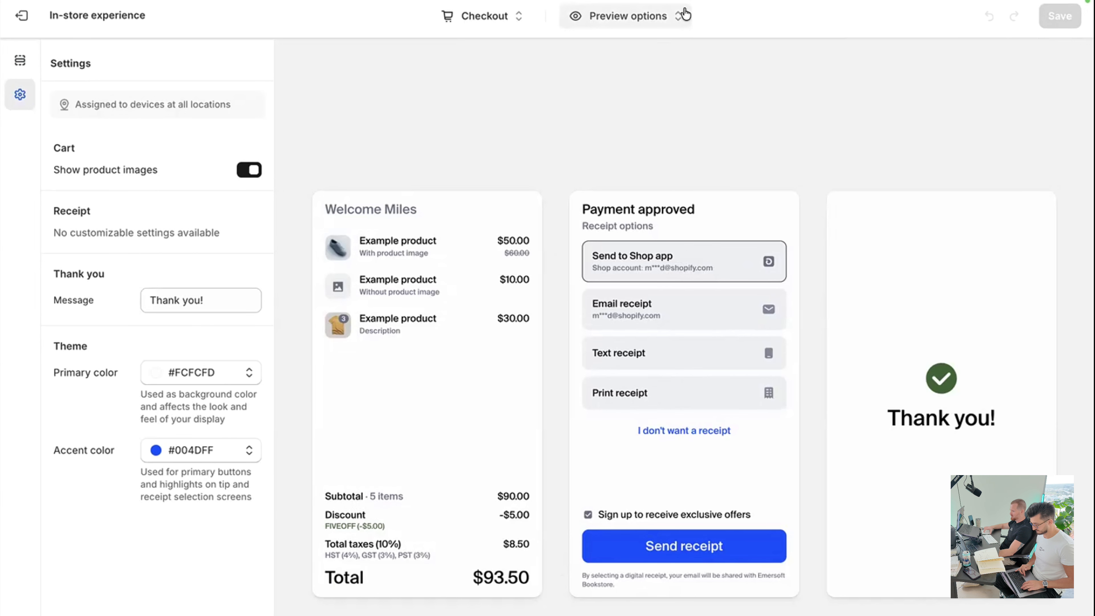
{"action": "left_click", "coordinate": [681, 15]}
{"action": "left_click", "coordinate": [620, 82]}
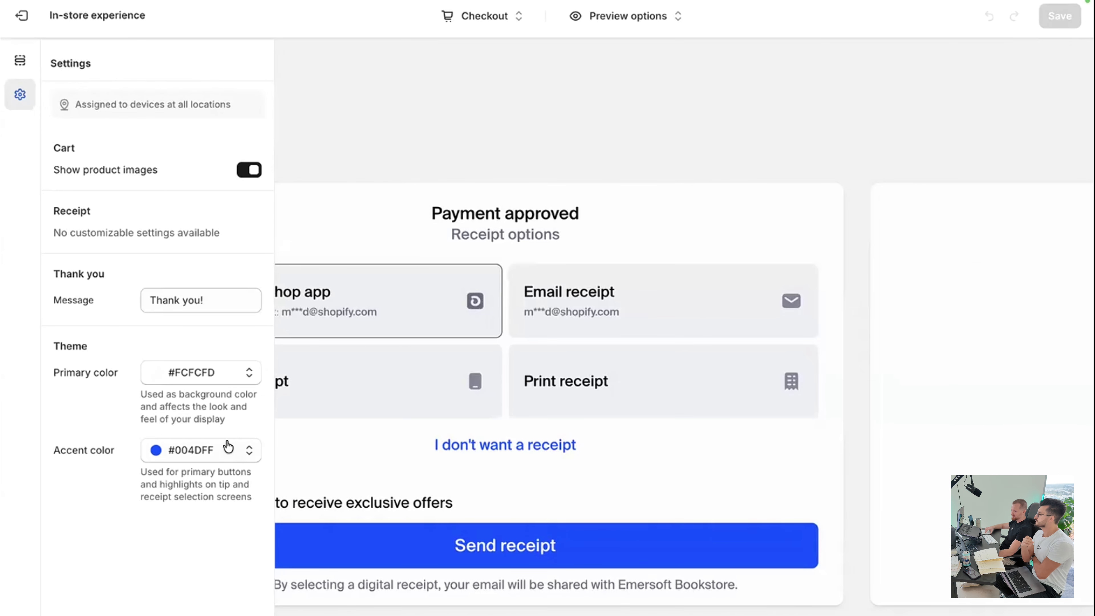
Try accent color #1F5CEA on the checkout display, and leave the editor without saving.
{"action": "left_click", "coordinate": [223, 451]}
{"action": "left_click_drag", "start_coordinate": [196, 540], "coordinate": [168, 605]}
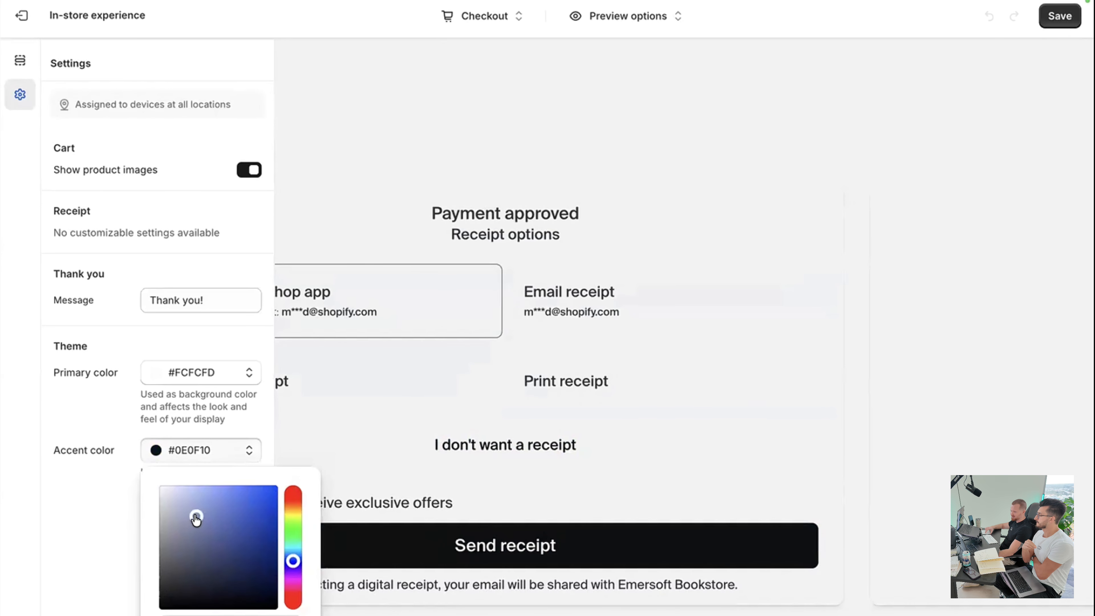
{"action": "left_click", "coordinate": [262, 496]}
{"action": "left_click", "coordinate": [725, 435]}
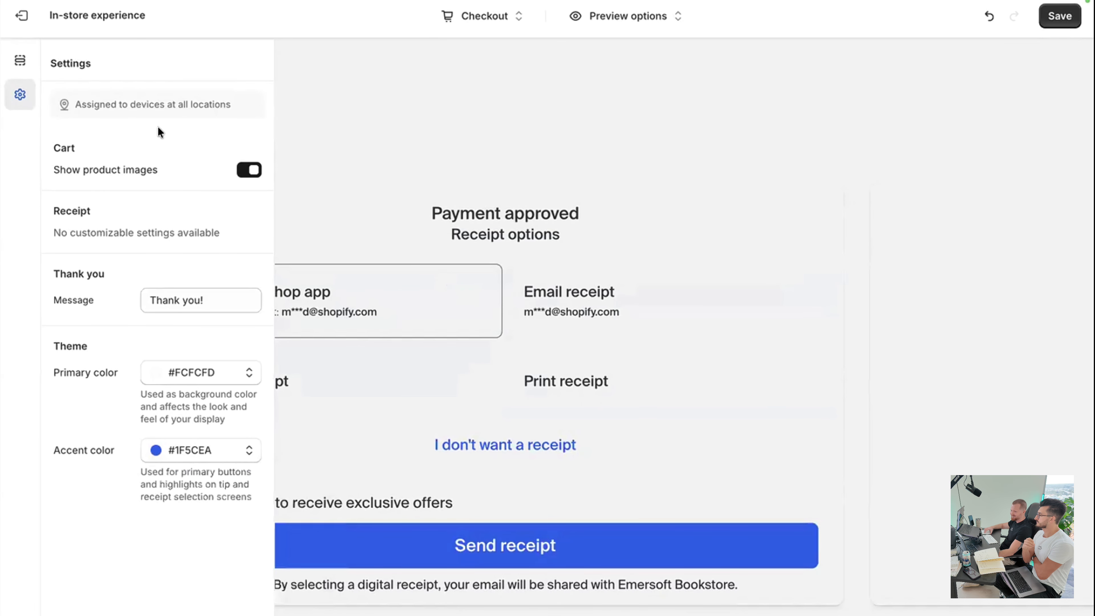
{"action": "left_click", "coordinate": [21, 15]}
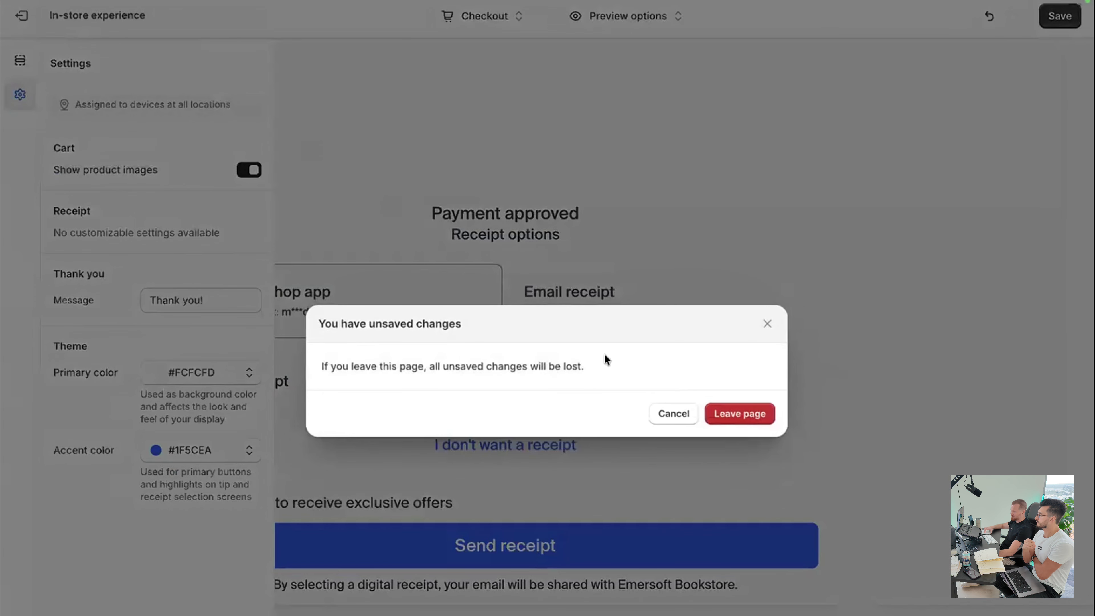
{"action": "left_click", "coordinate": [723, 406]}
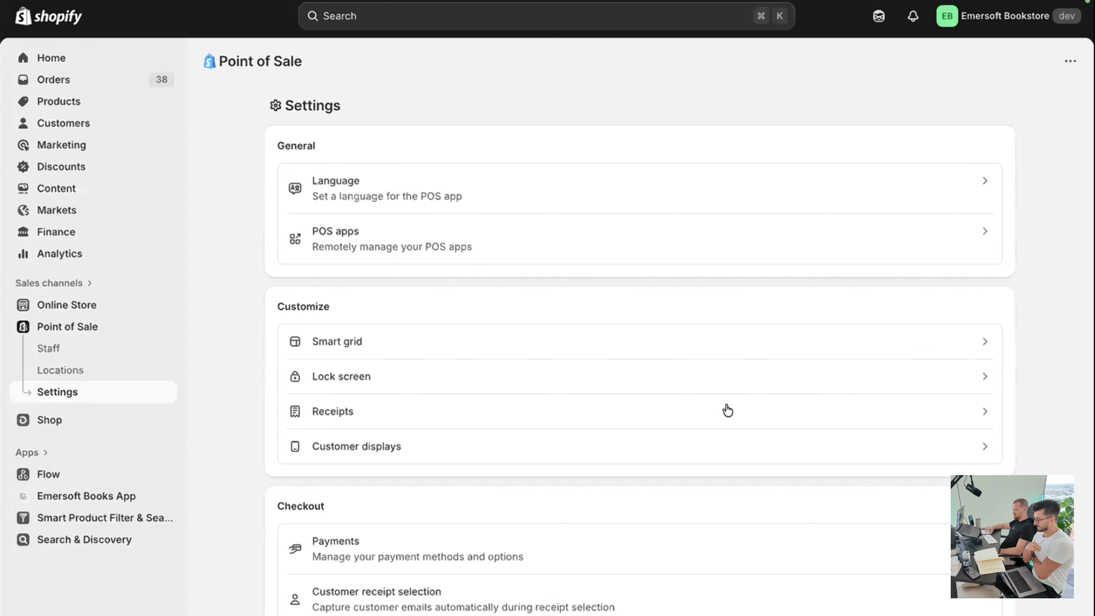